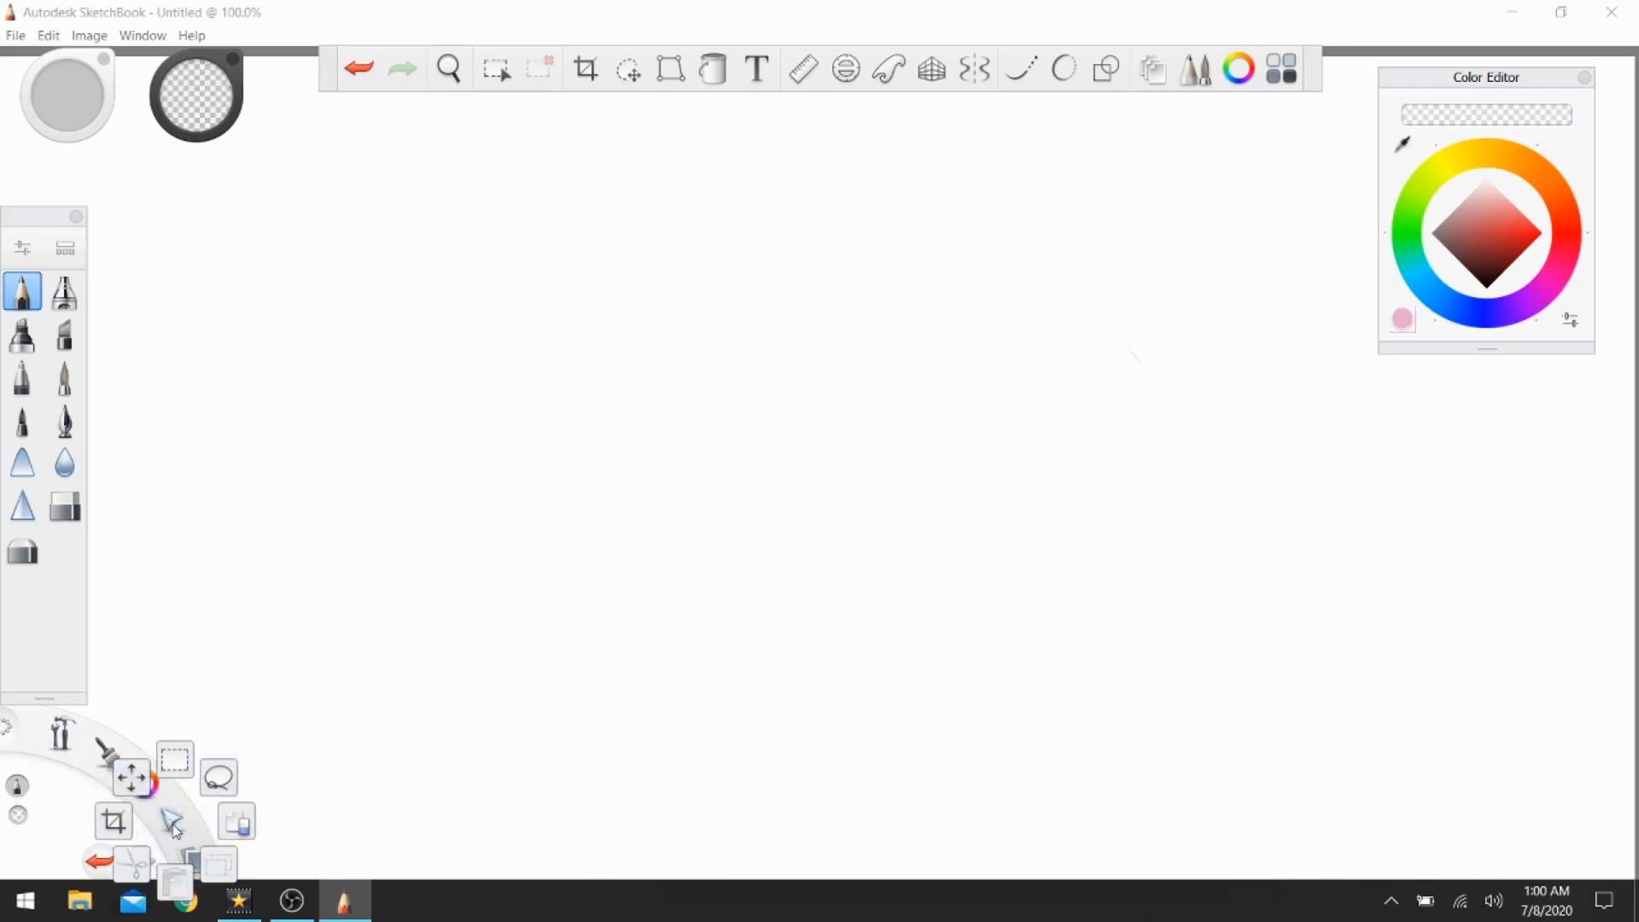
mouse_move(186, 856)
mouse_down()
mouse_move(167, 861)
mouse_move(145, 816)
mouse_move(227, 816)
mouse_move(244, 858)
mouse_move(189, 862)
mouse_up()
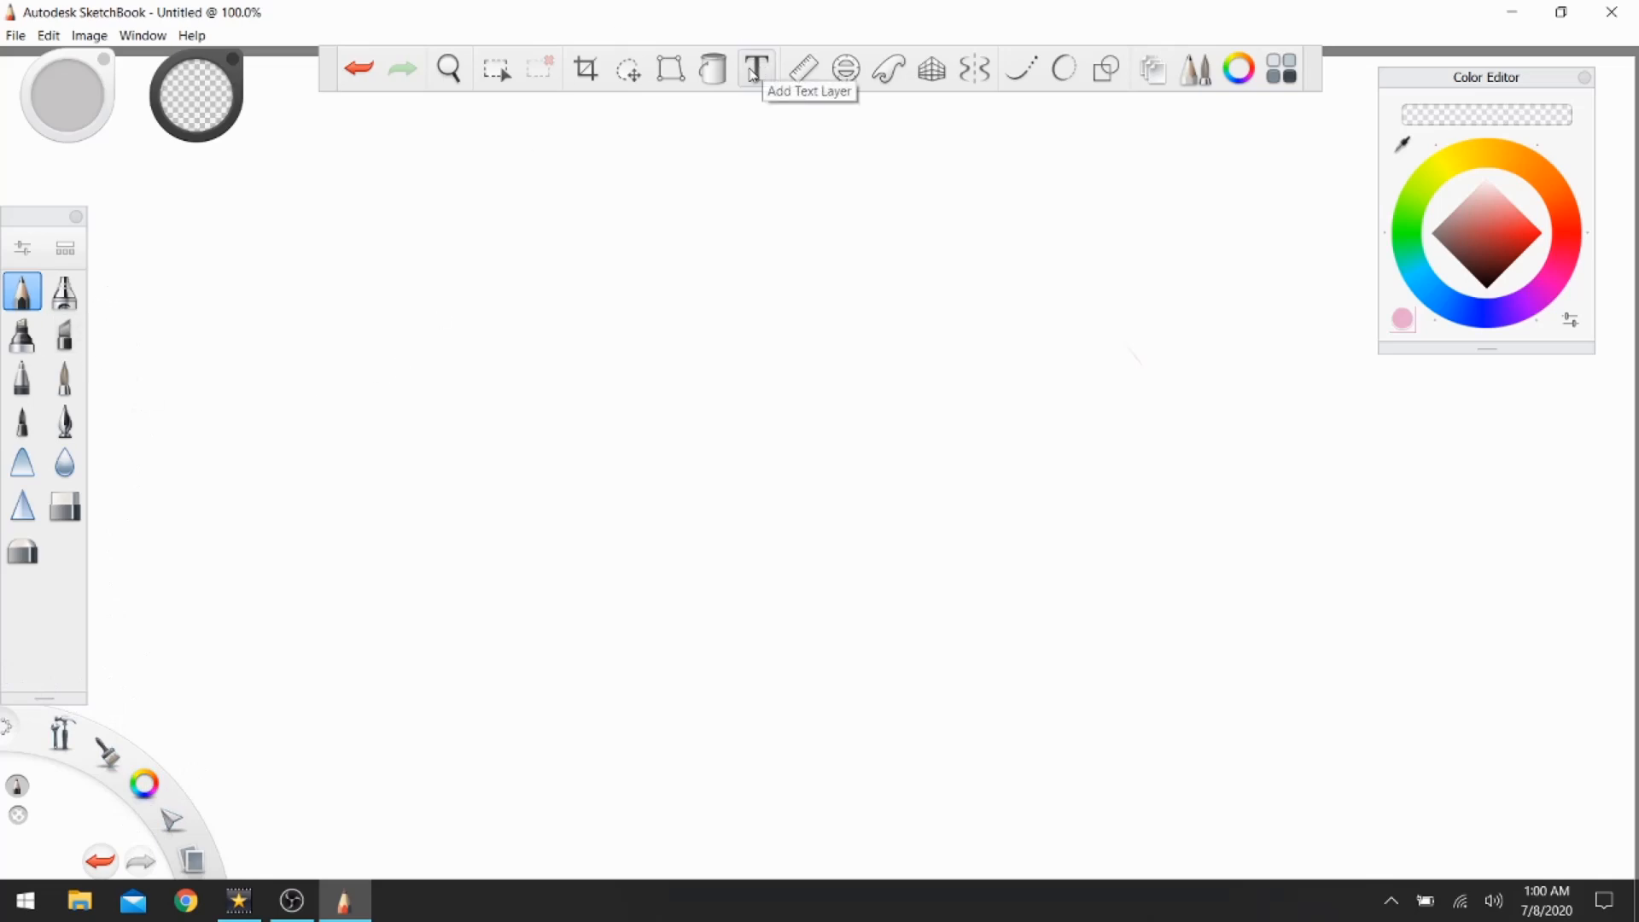
Turn on symmetry about the vertical axis and draw a muted red hourglass outline with the pencil, centred on the symmetry line
click(970, 70)
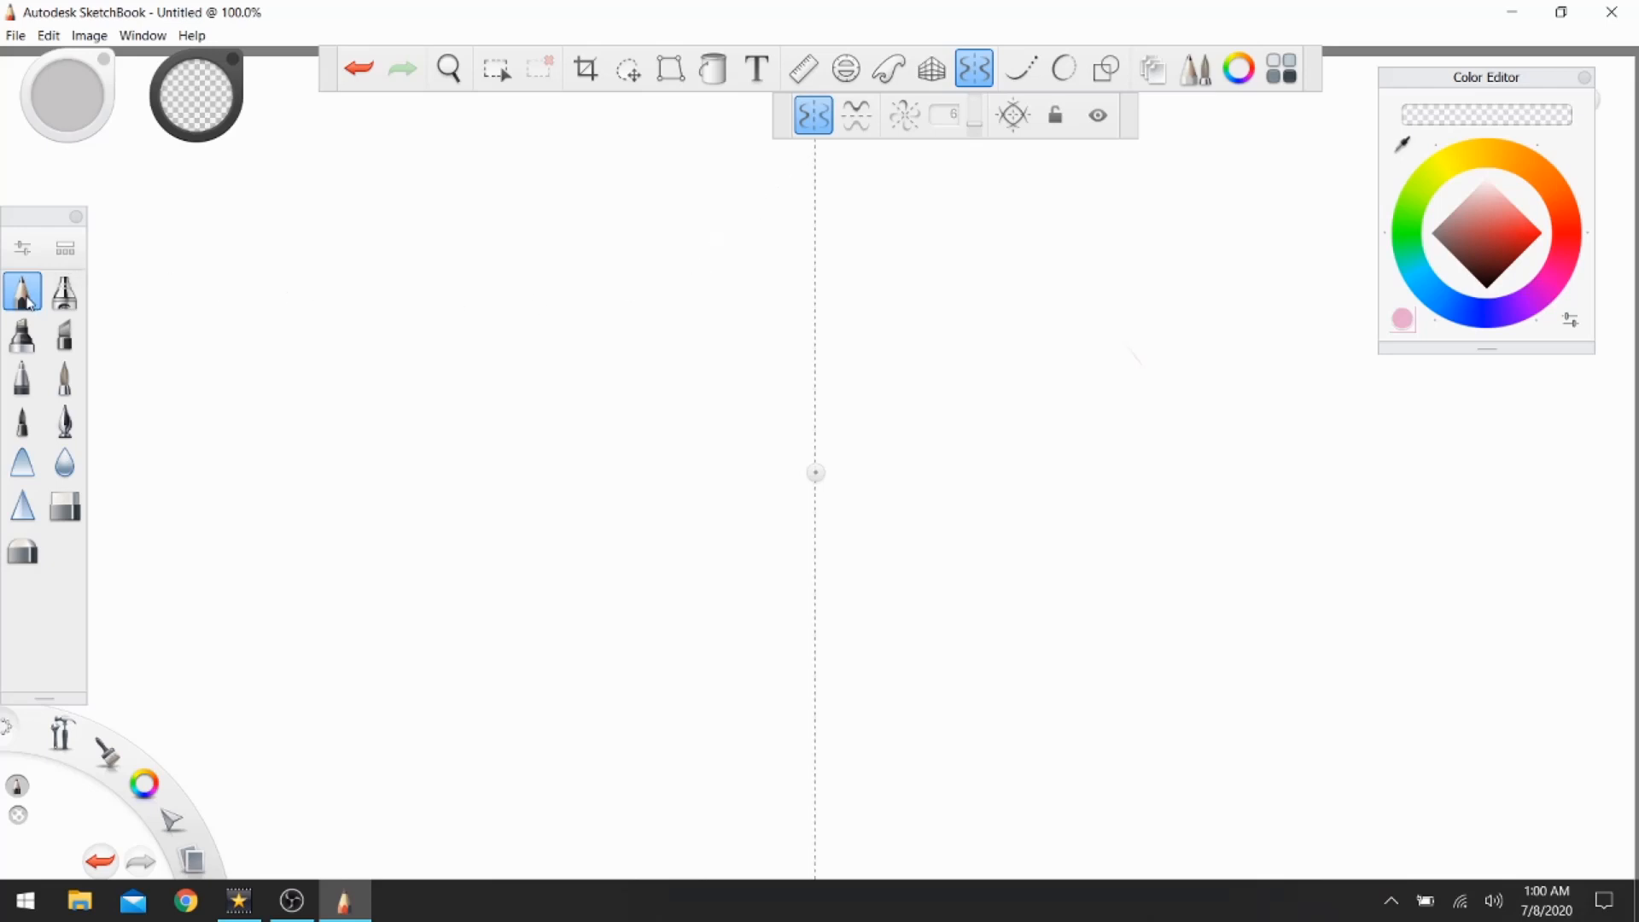
click(1487, 238)
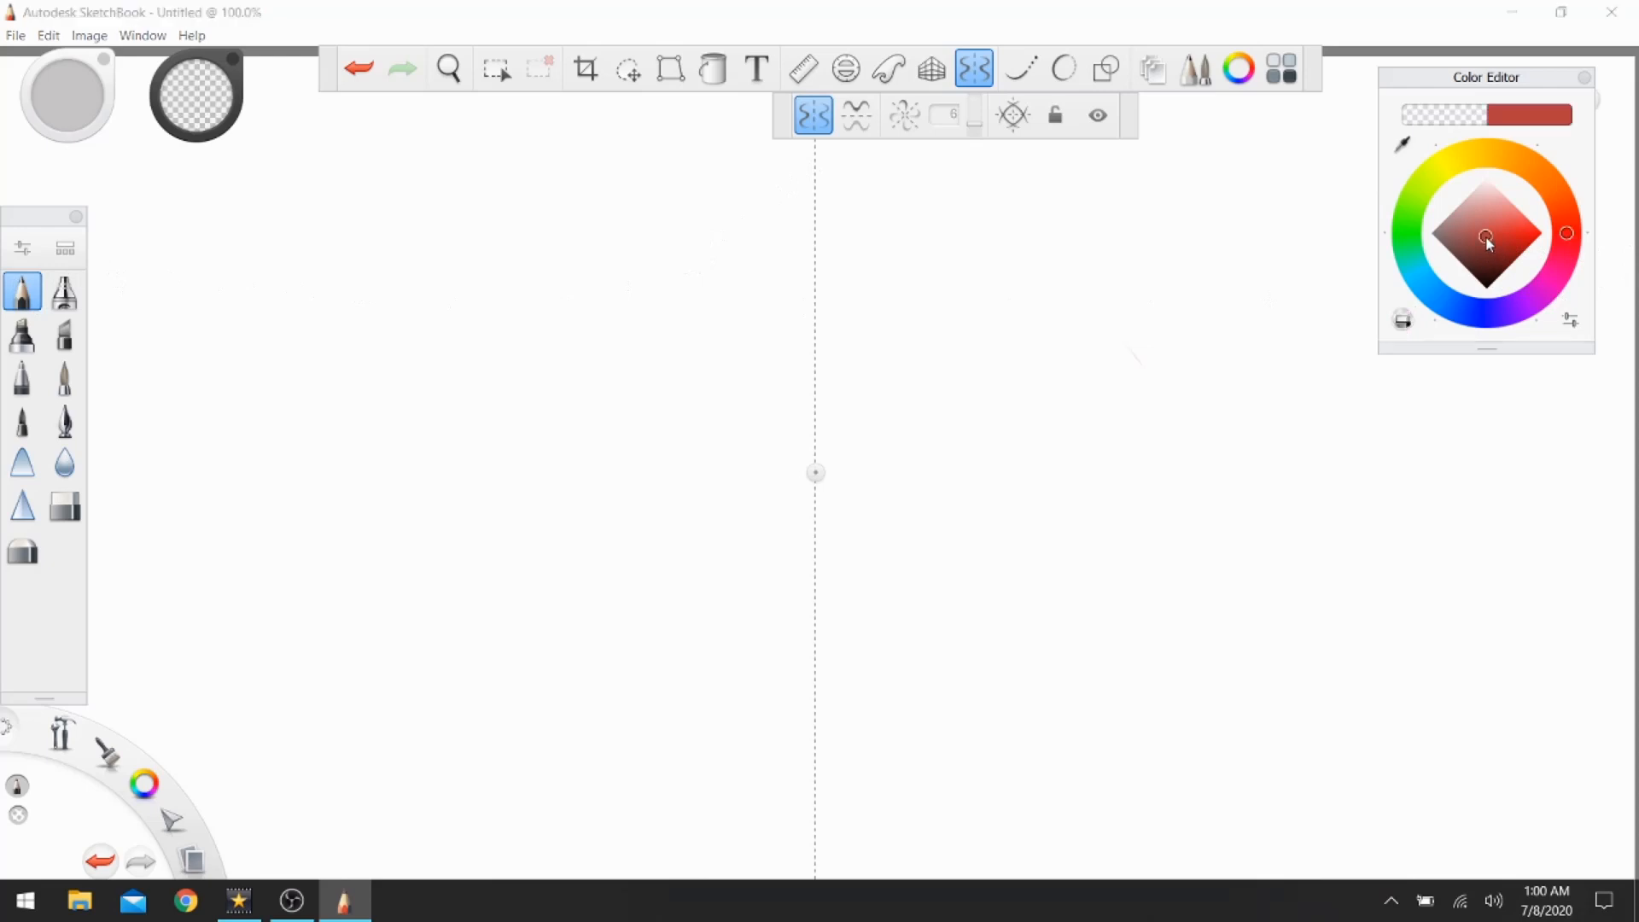
mouse_move(803, 226)
mouse_down()
mouse_move(751, 252)
mouse_move(696, 349)
mouse_move(791, 480)
mouse_move(675, 591)
mouse_move(633, 666)
mouse_move(668, 720)
mouse_move(830, 726)
mouse_up()
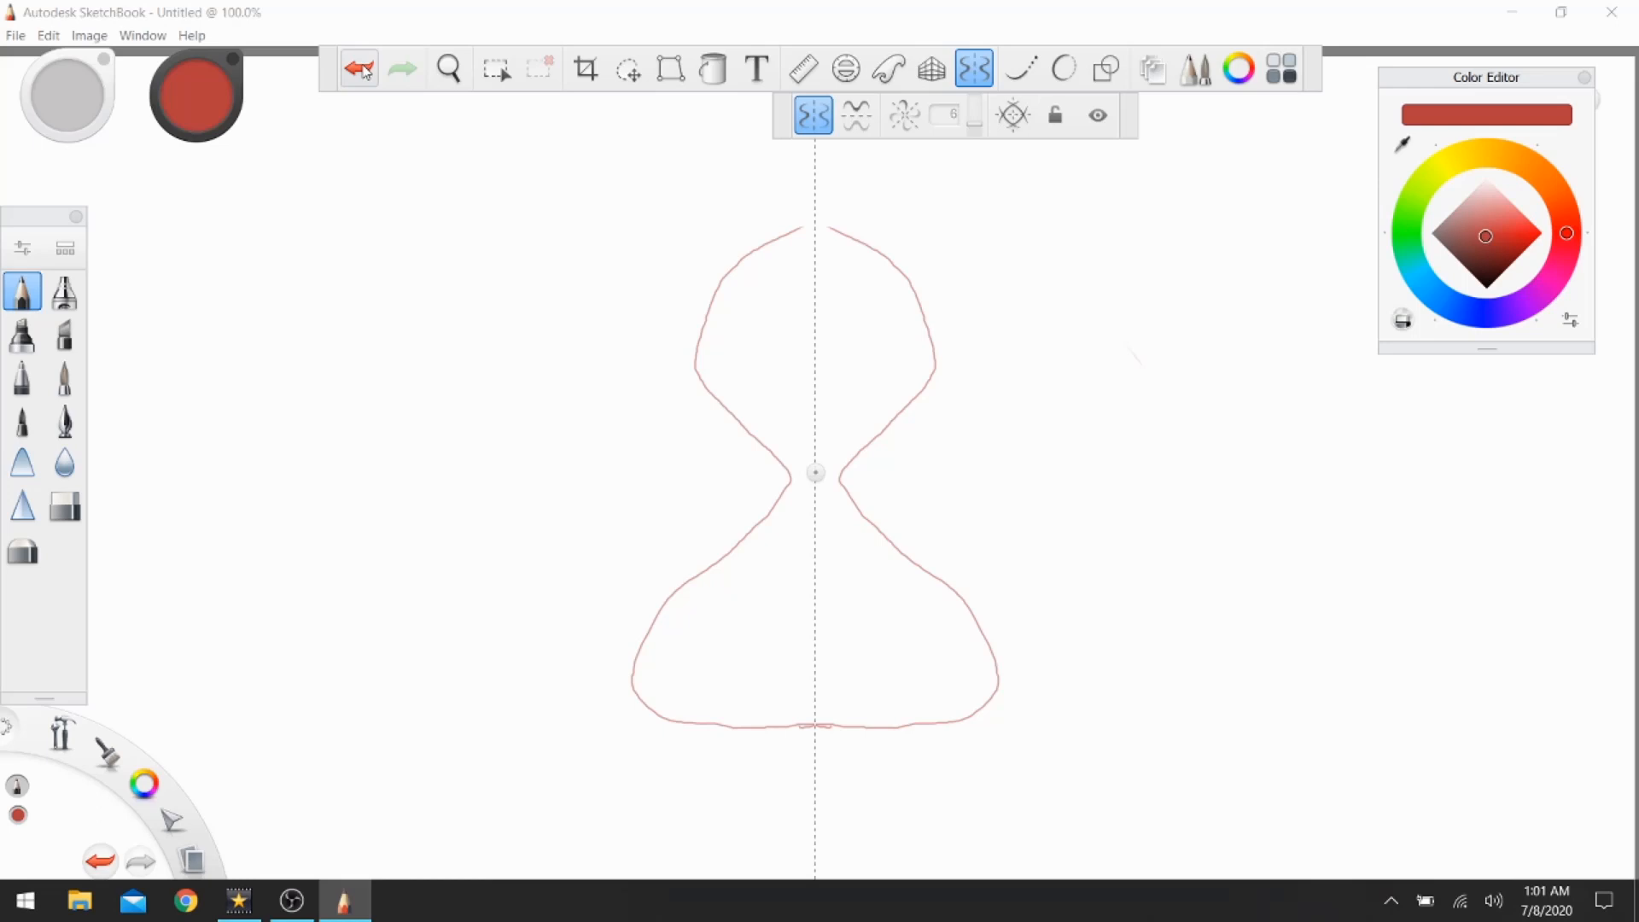
Turn off symmetry and erase the entire hourglass outline from the canvas with the eraser
click(812, 115)
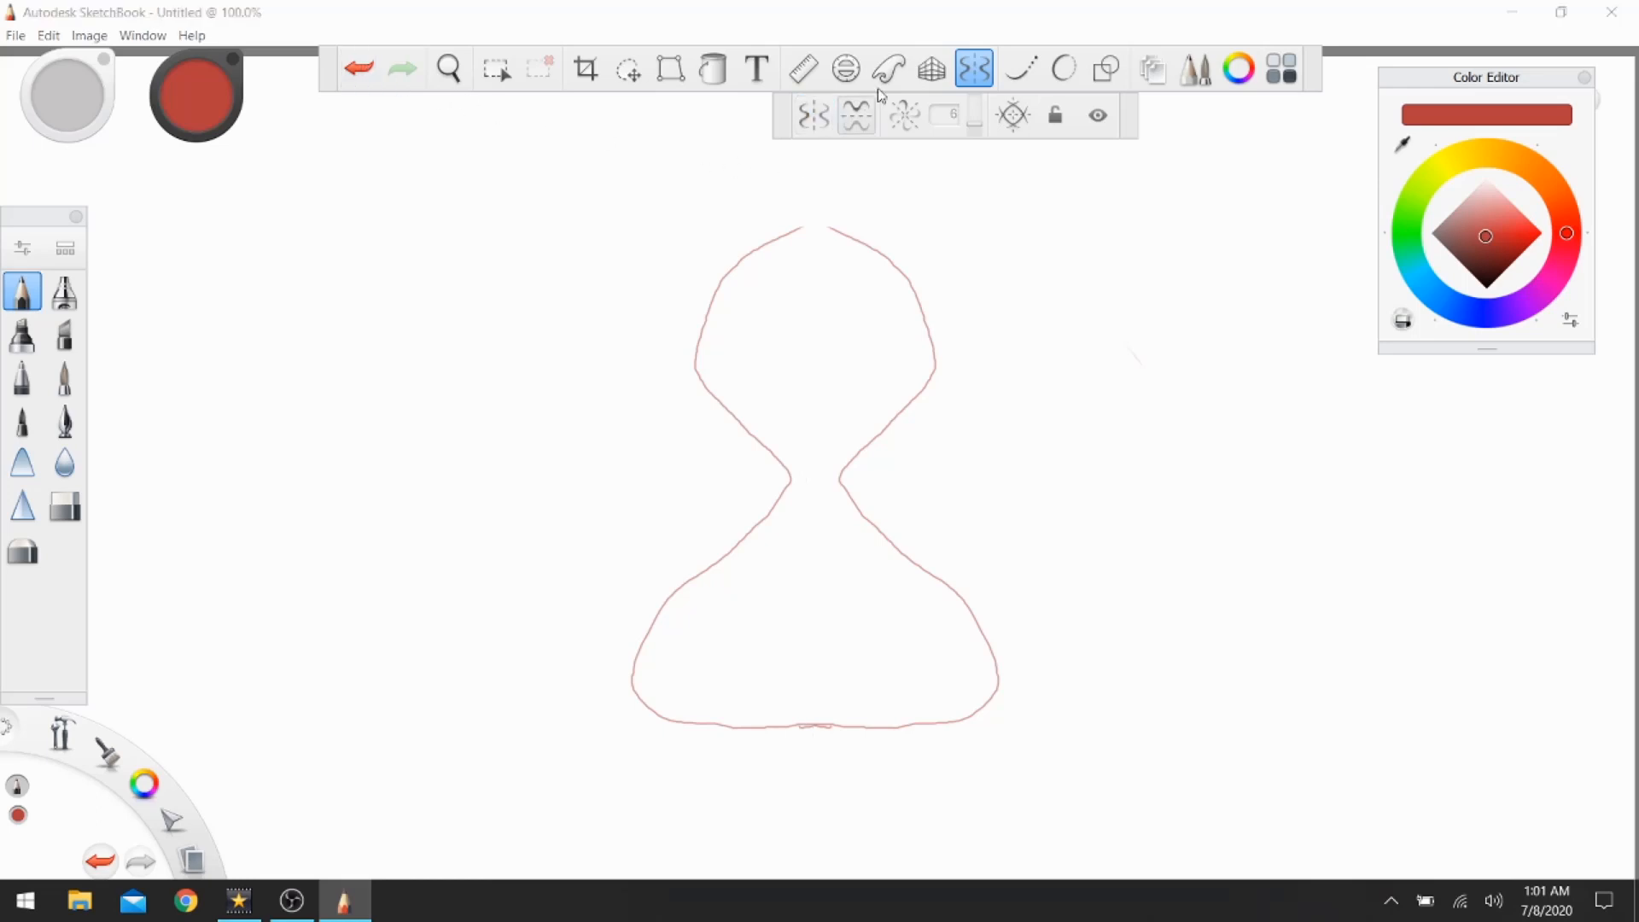
click(974, 68)
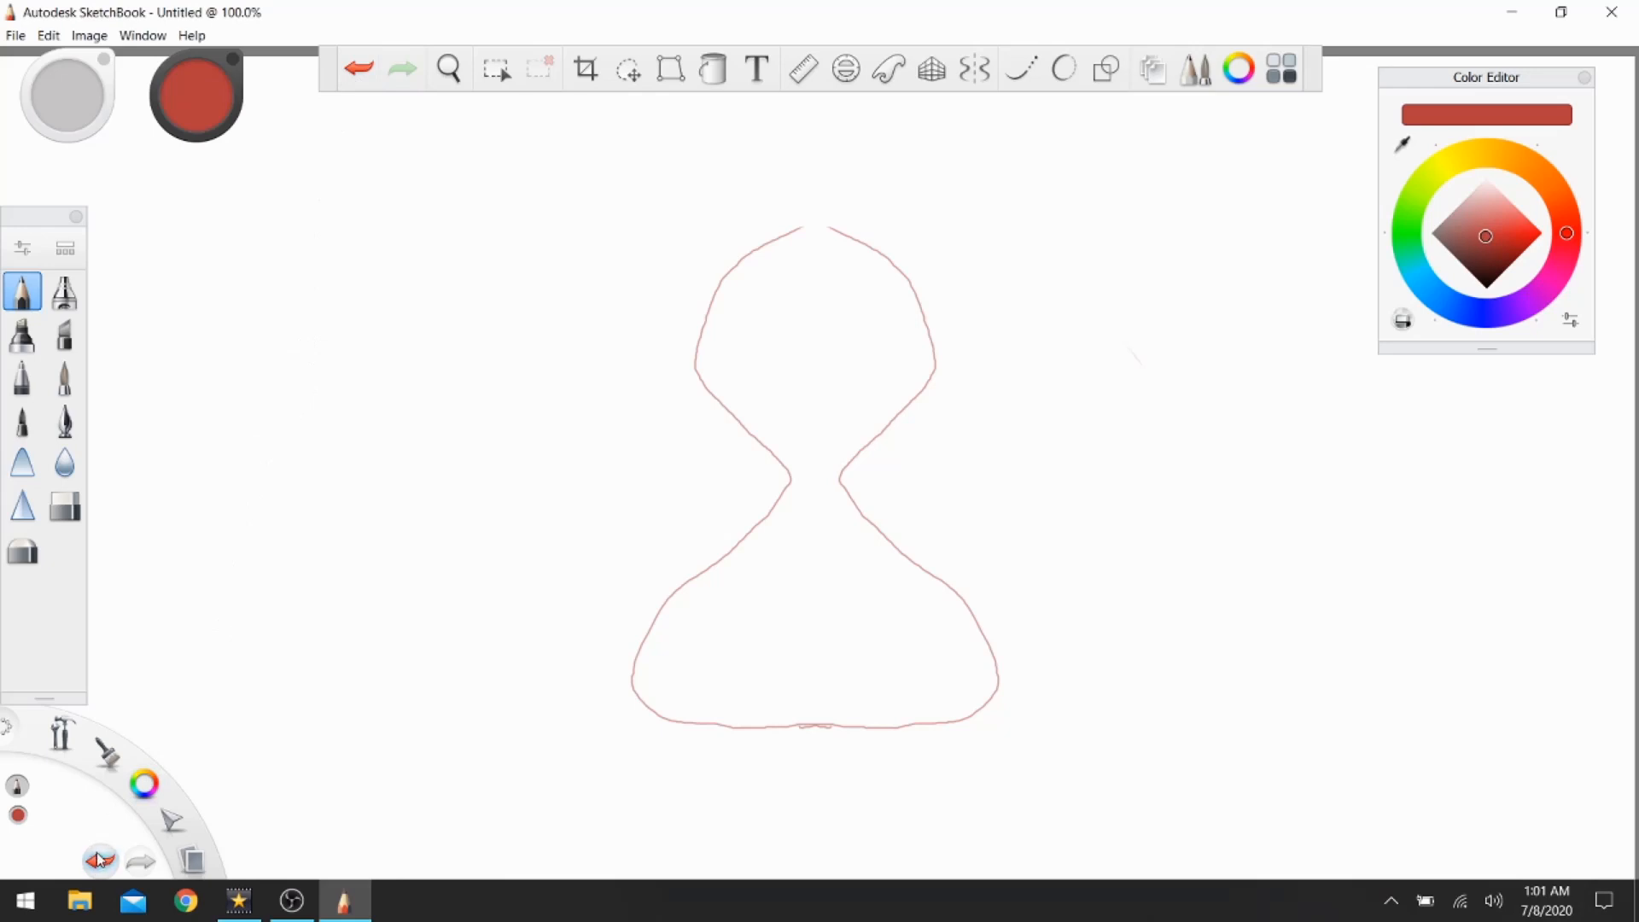
click(367, 77)
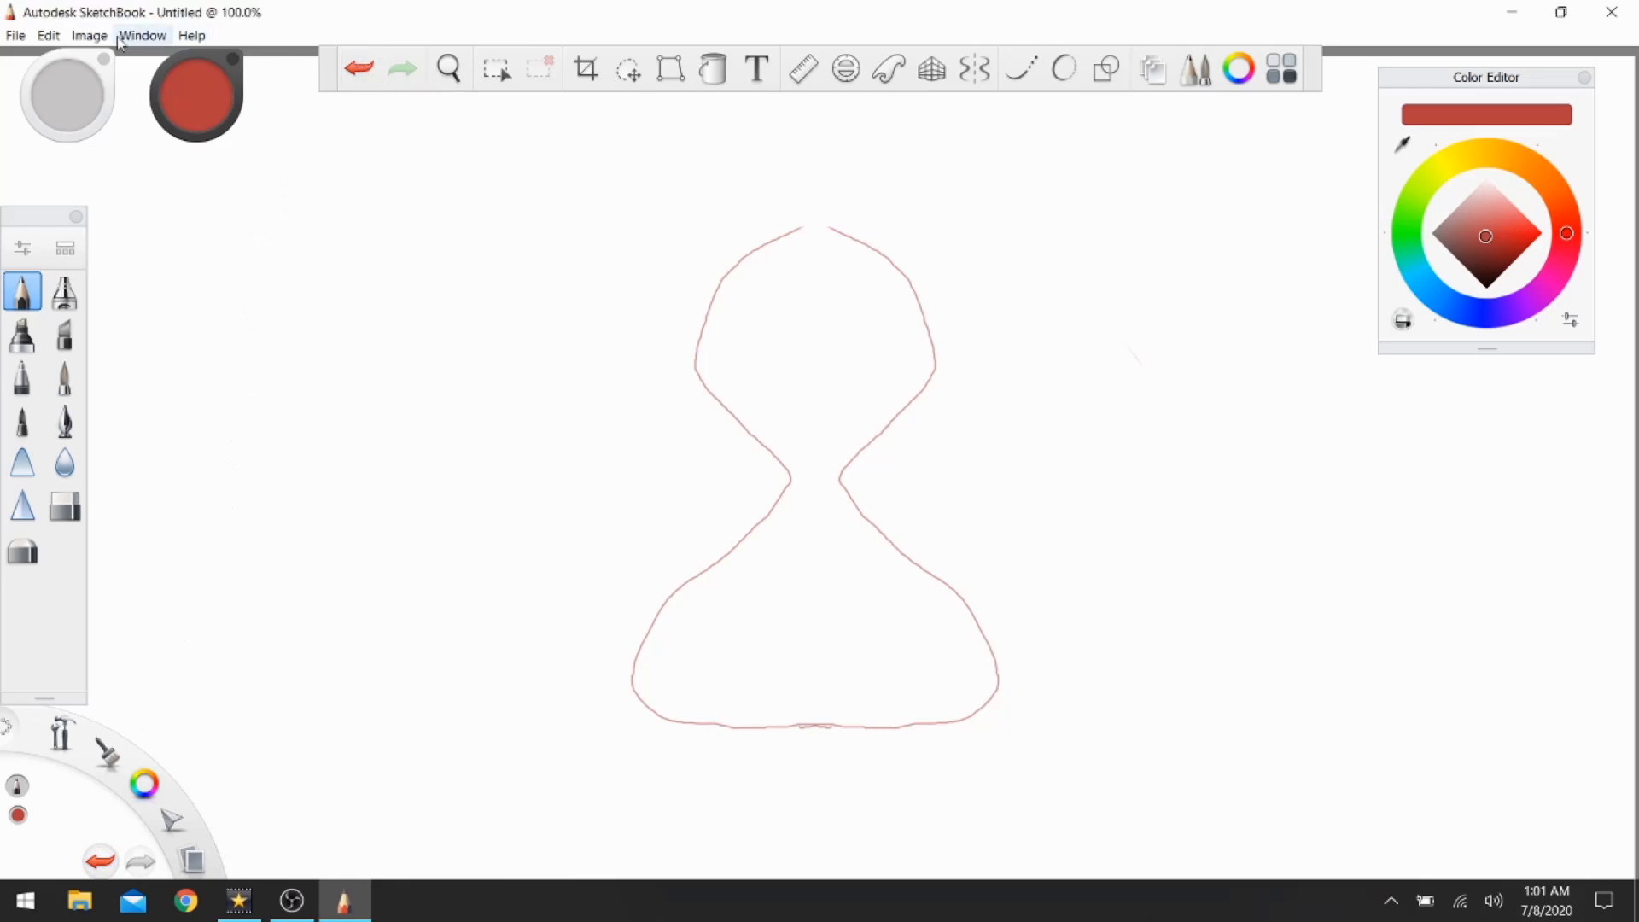
click(48, 35)
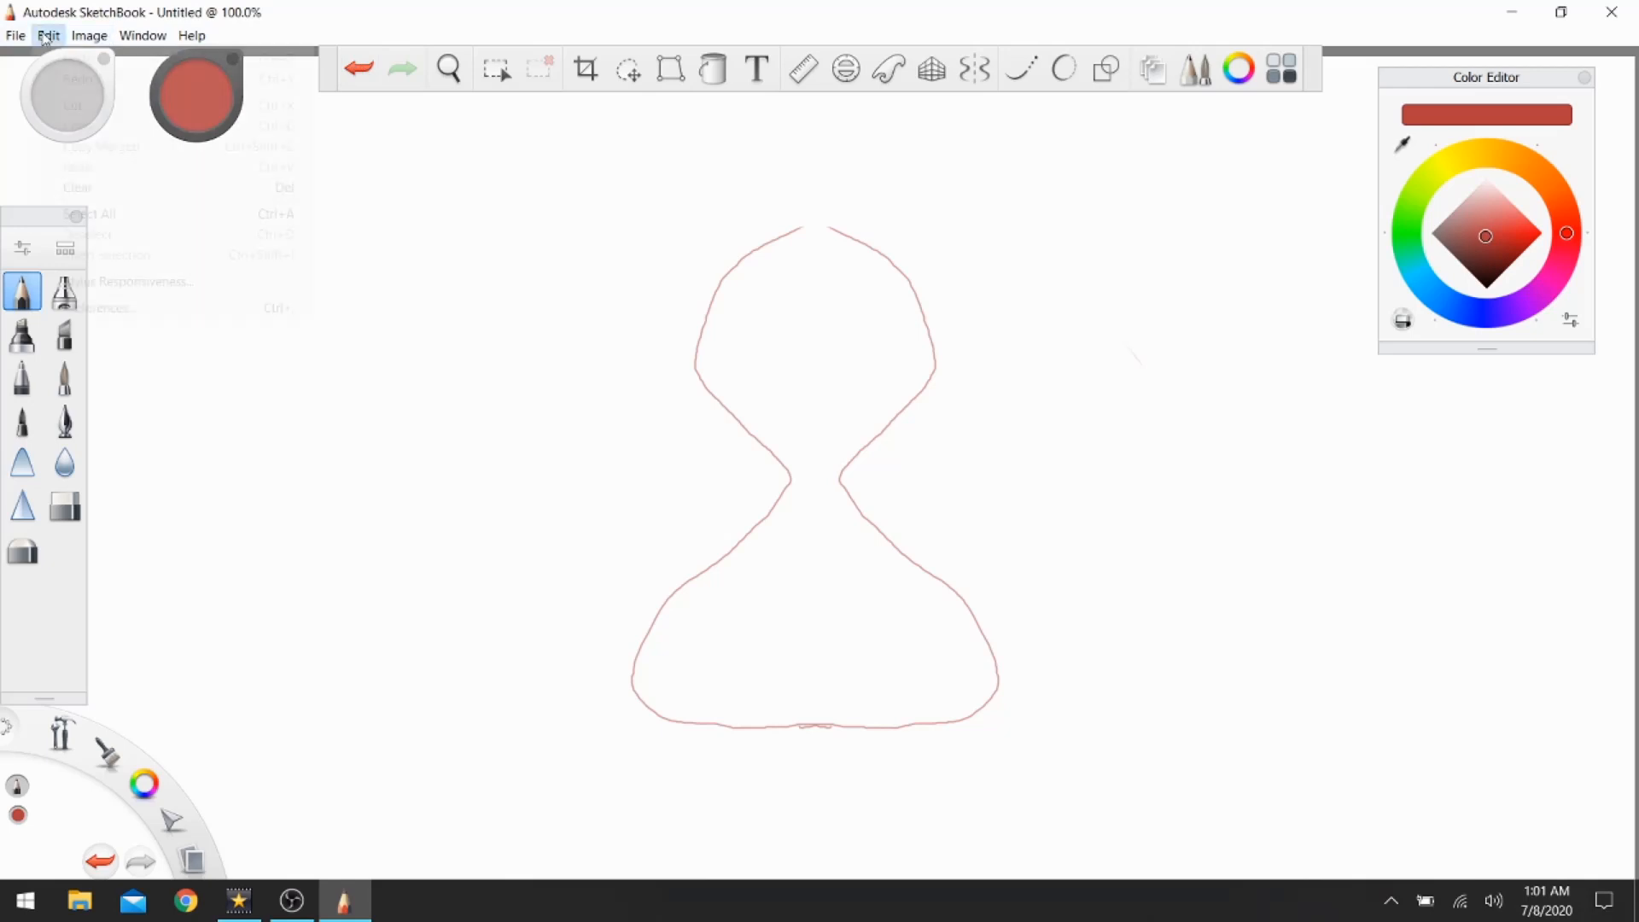
click(469, 365)
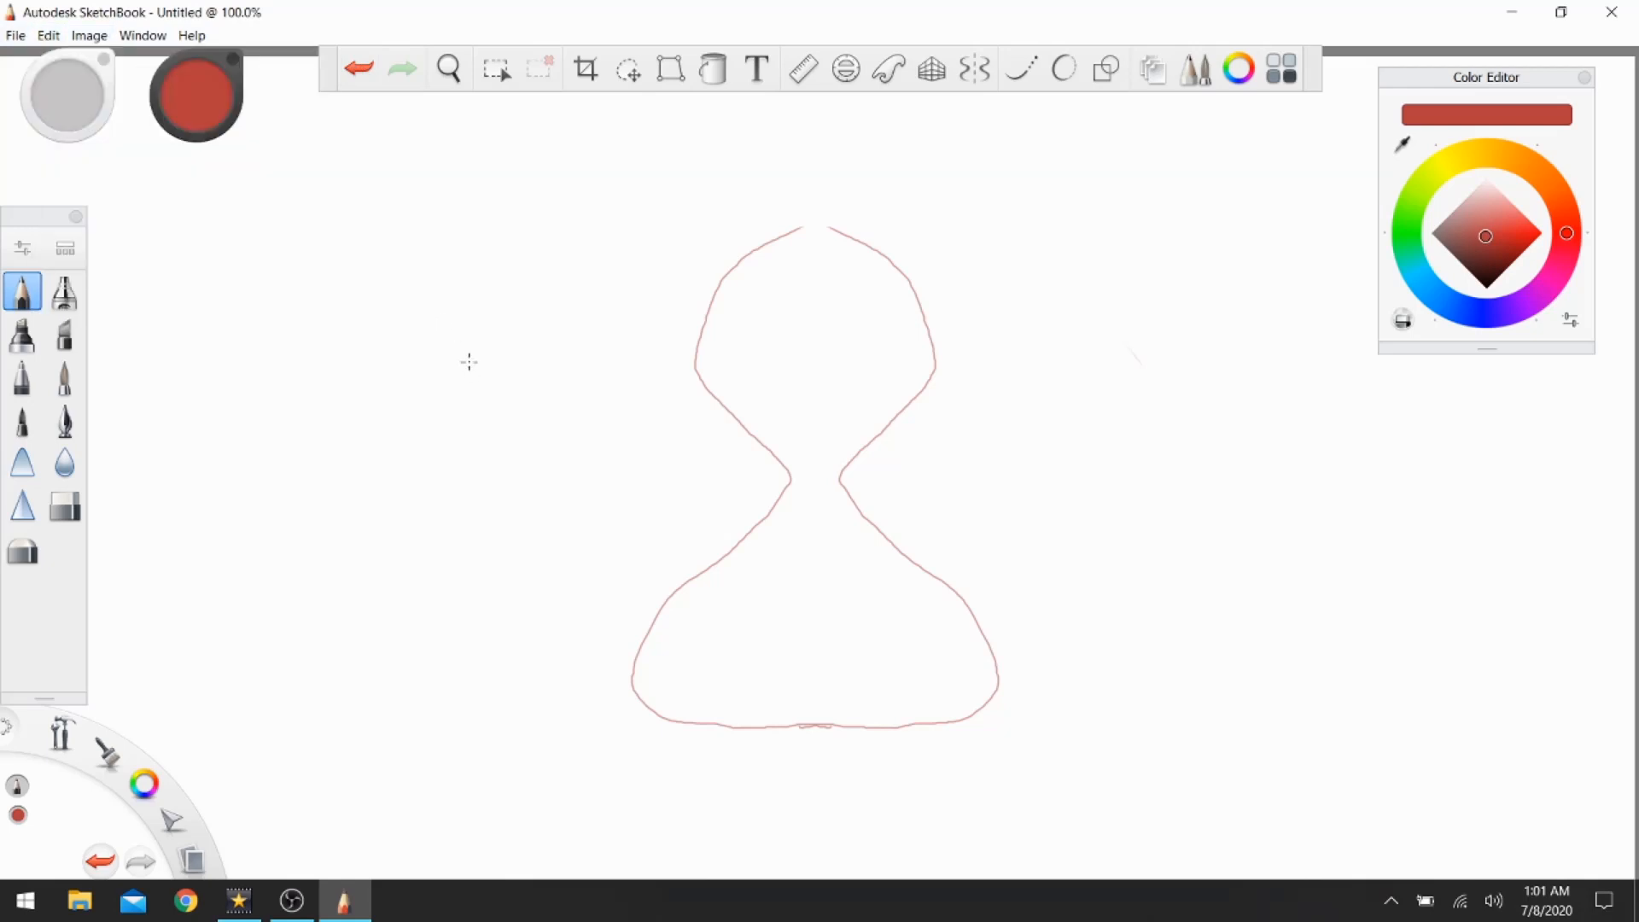
click(65, 505)
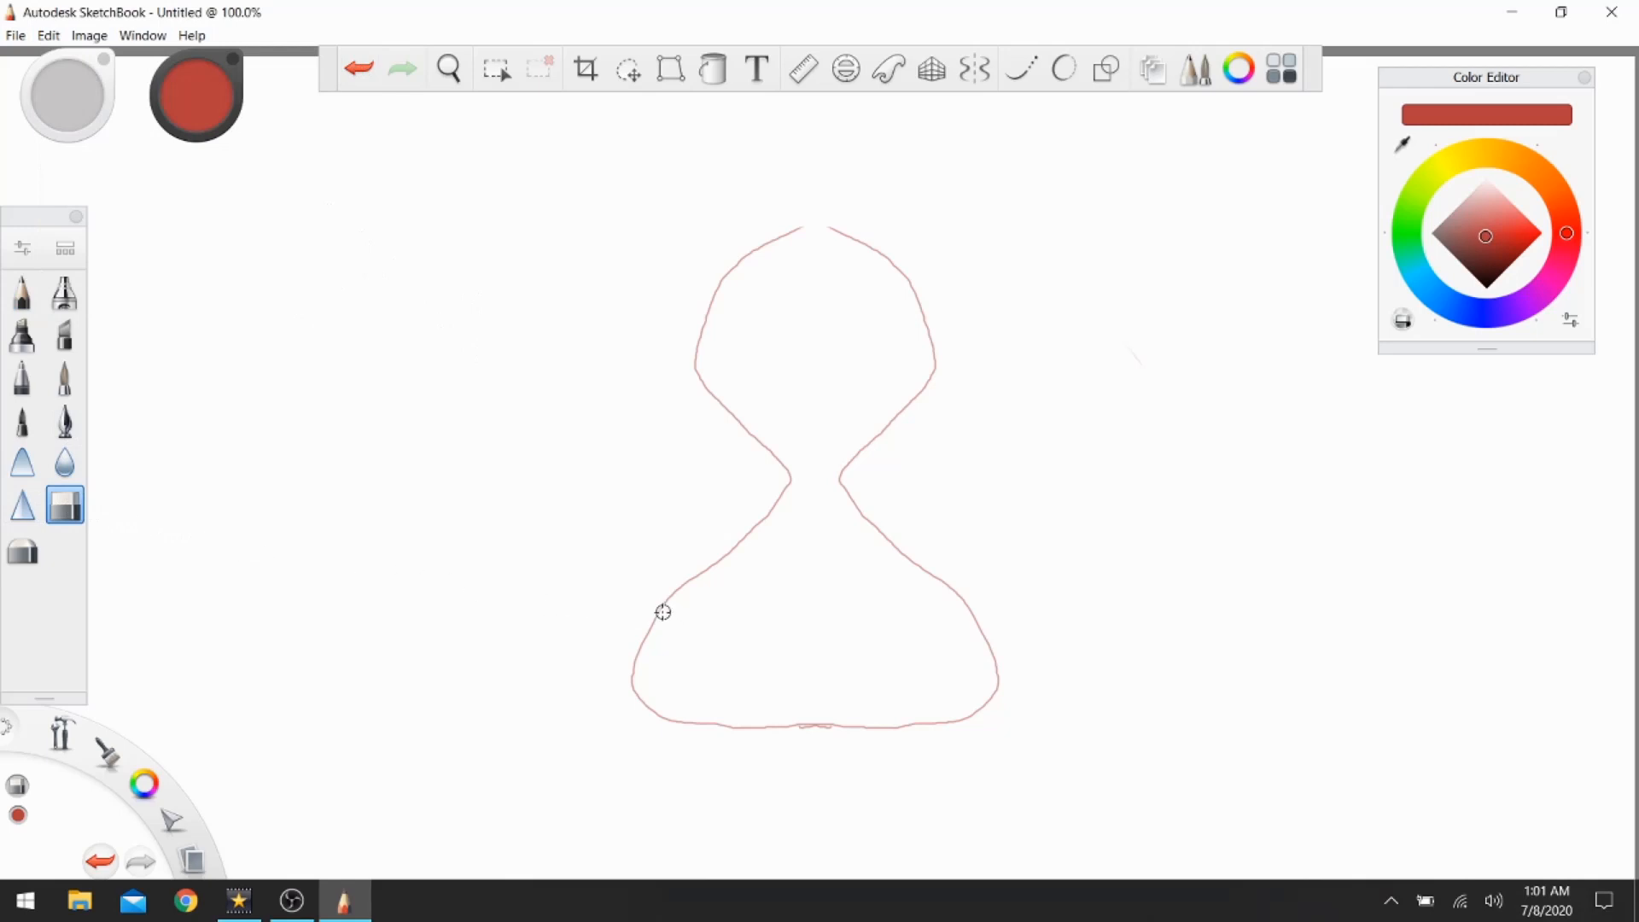
mouse_move(713, 560)
mouse_down()
mouse_move(646, 651)
mouse_move(648, 621)
mouse_move(628, 676)
mouse_move(631, 655)
mouse_move(658, 720)
mouse_move(781, 734)
mouse_up()
drag(604, 663, 607, 702)
mouse_move(761, 711)
mouse_down()
mouse_move(837, 725)
mouse_move(1028, 709)
mouse_move(975, 713)
mouse_move(985, 651)
mouse_move(962, 611)
mouse_move(847, 498)
mouse_move(842, 472)
mouse_move(875, 439)
mouse_move(840, 468)
mouse_move(933, 362)
mouse_move(924, 384)
mouse_move(930, 347)
mouse_move(948, 367)
mouse_move(908, 285)
mouse_move(849, 236)
mouse_move(776, 239)
mouse_move(798, 223)
mouse_move(805, 238)
mouse_move(743, 259)
mouse_move(714, 304)
mouse_move(708, 285)
mouse_move(721, 272)
mouse_move(705, 319)
mouse_move(722, 271)
mouse_move(694, 367)
mouse_move(787, 486)
mouse_move(709, 571)
mouse_up()
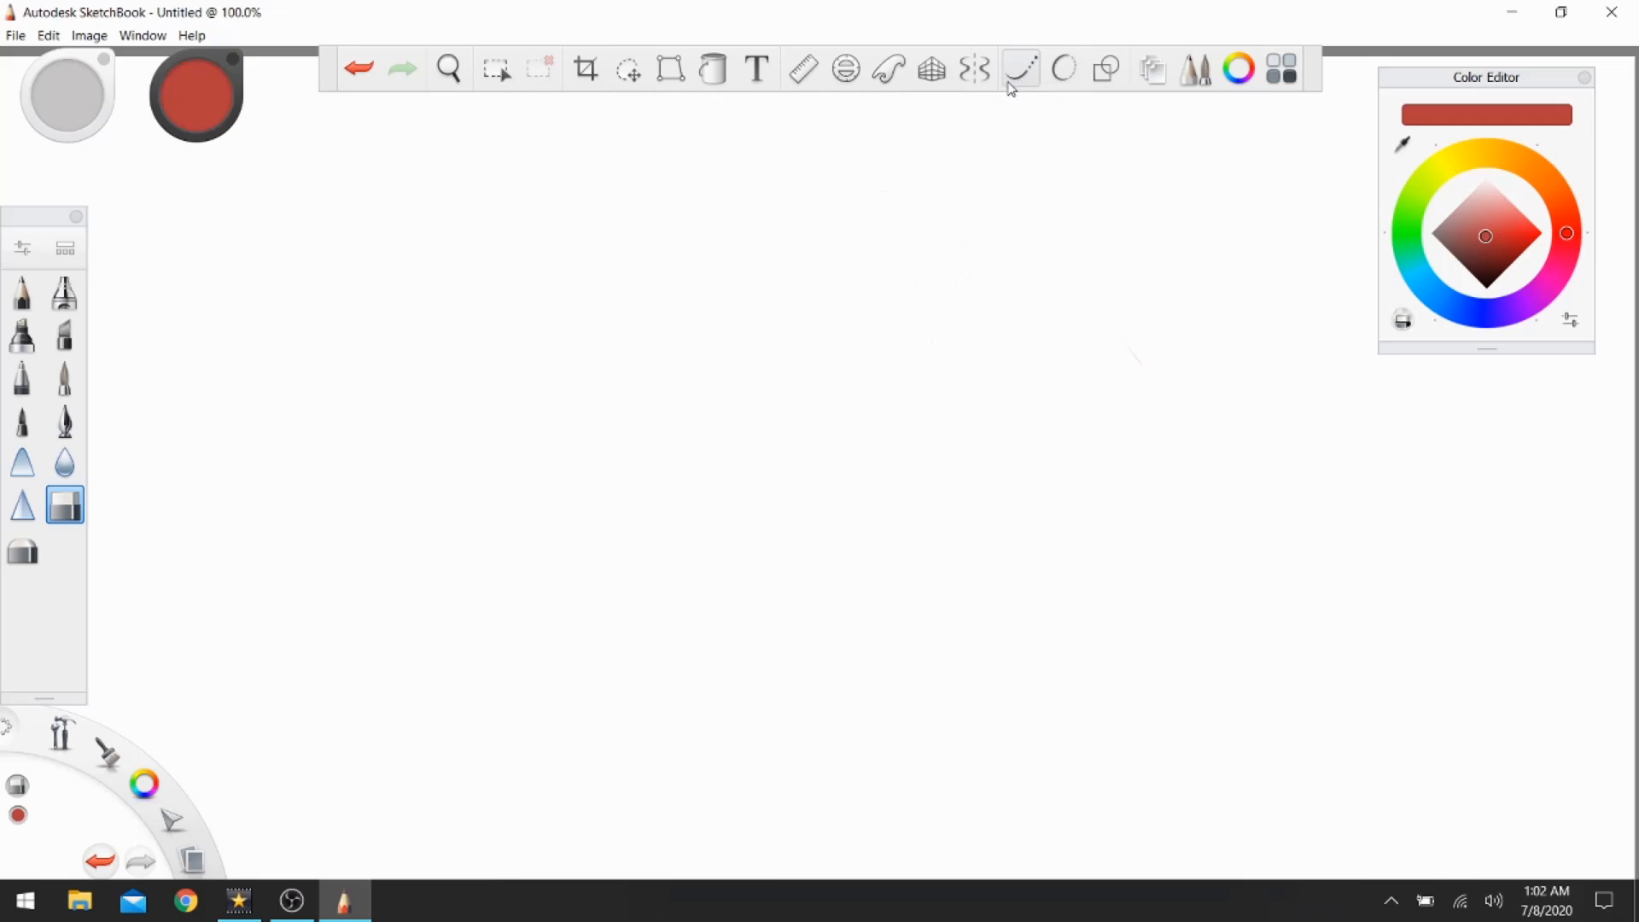
Turn on symmetry about the horizontal axis and draw a wavy, tapering red pencil outline along the symmetry line
click(974, 68)
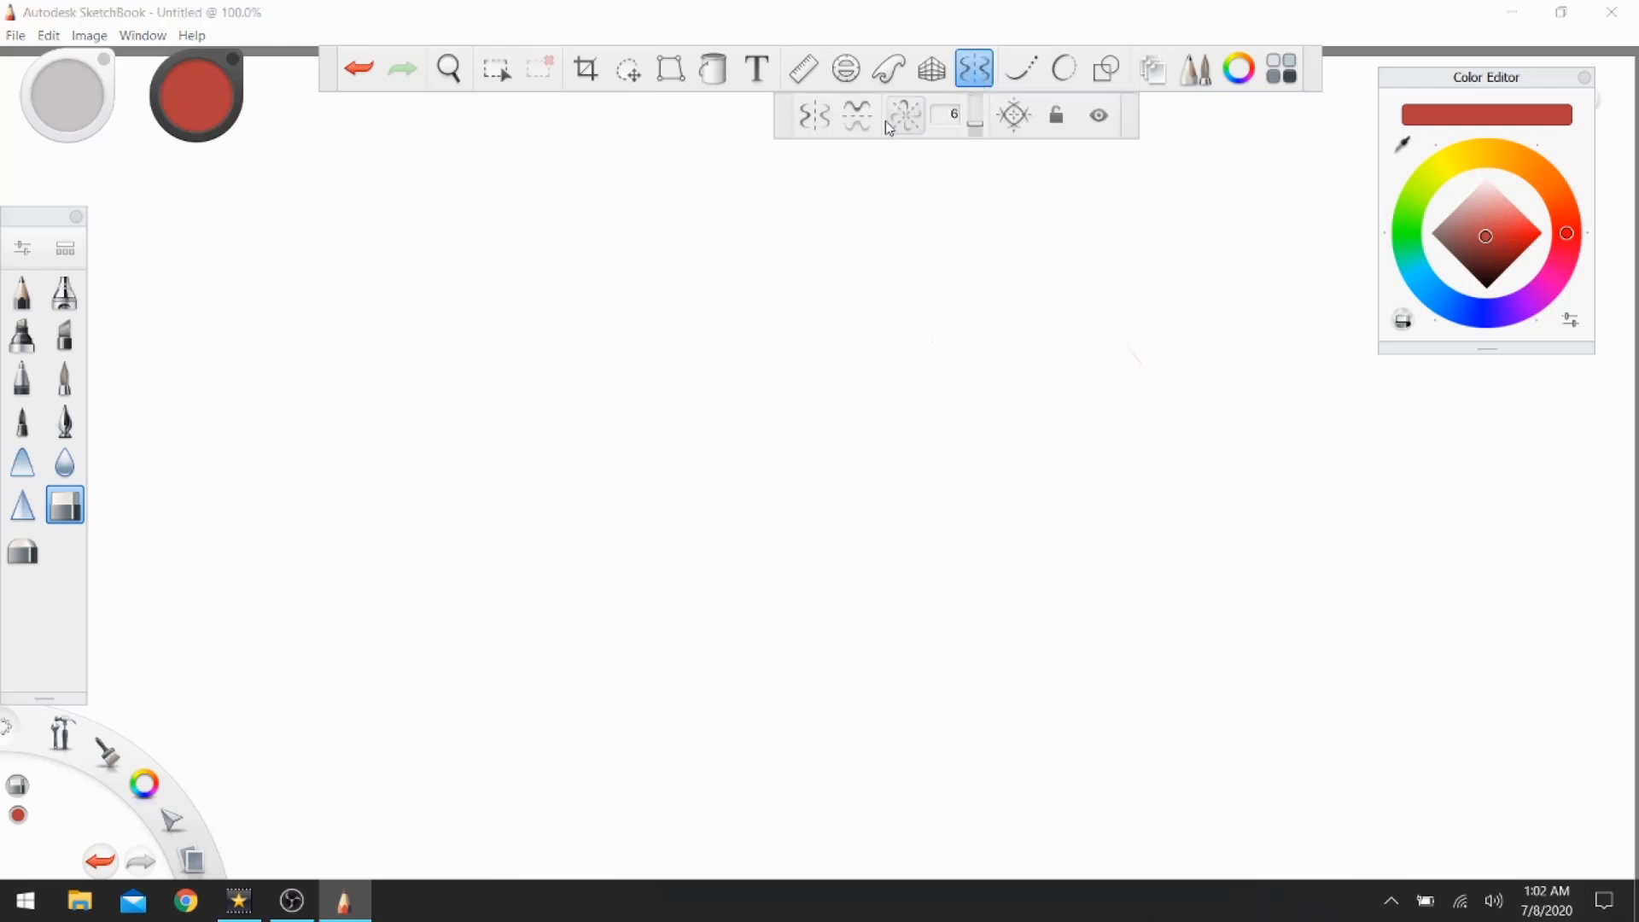
click(859, 116)
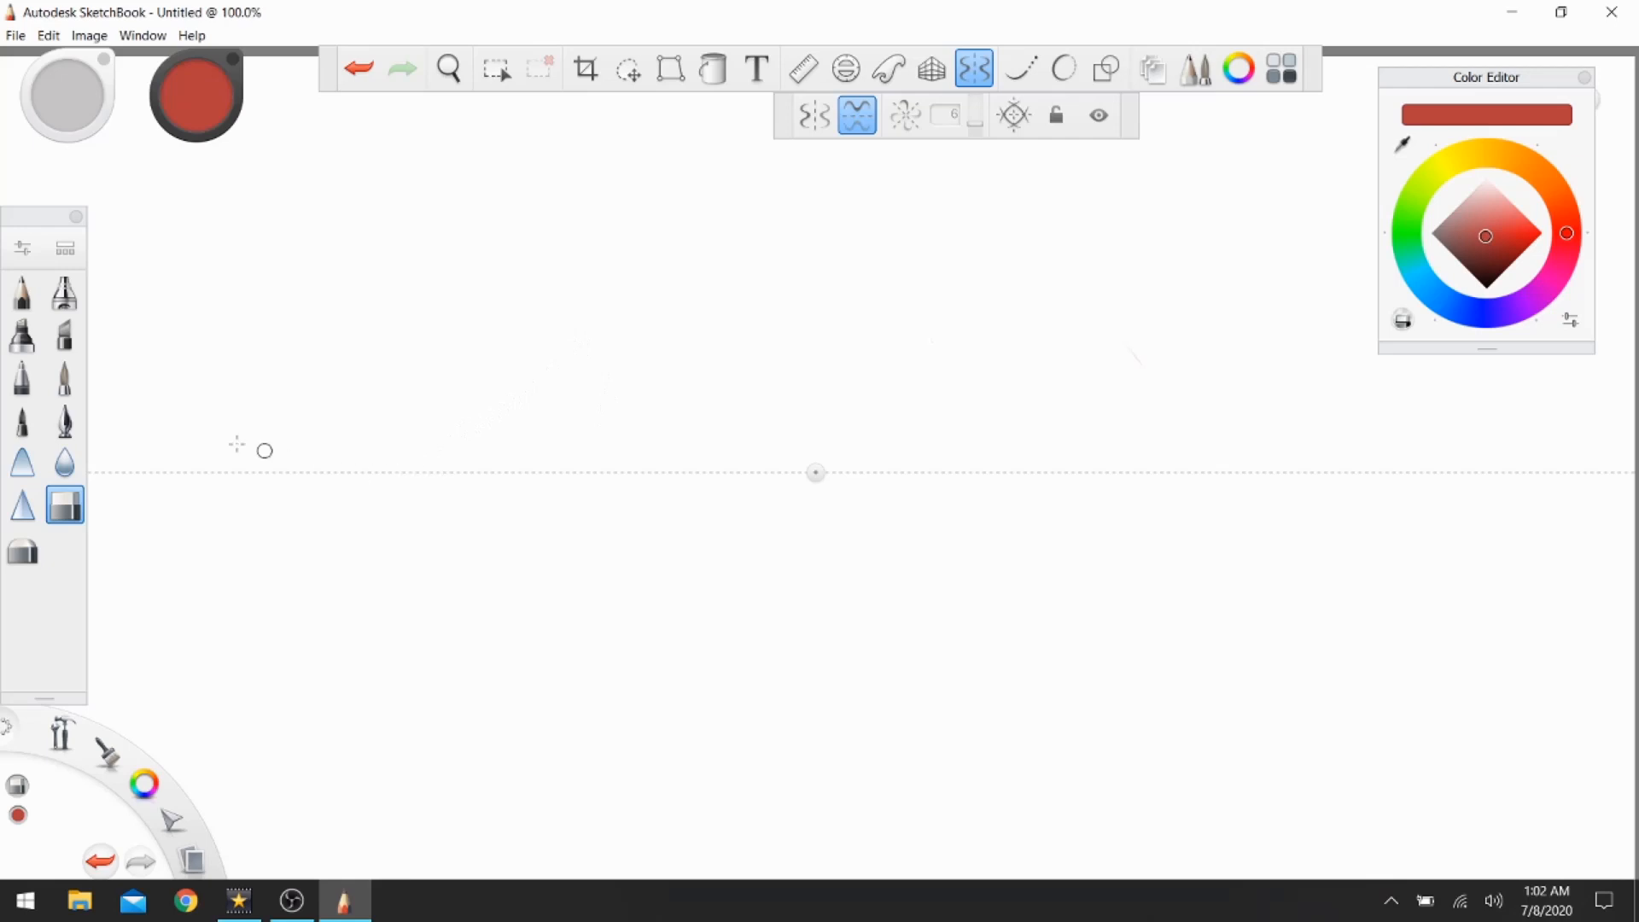
click(26, 299)
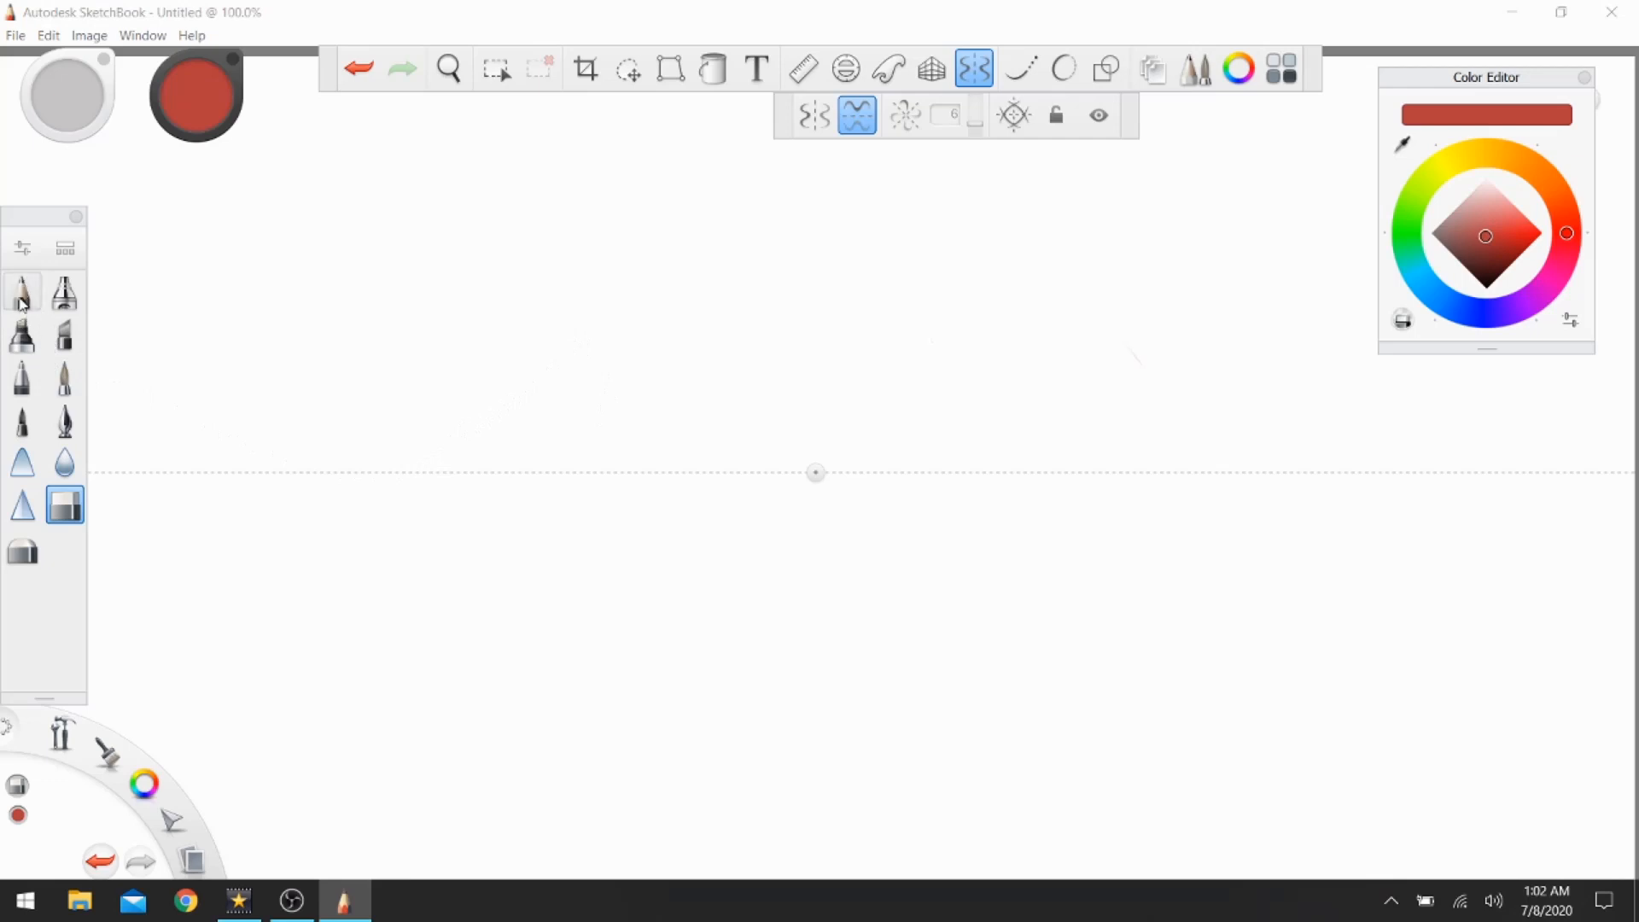
click(23, 299)
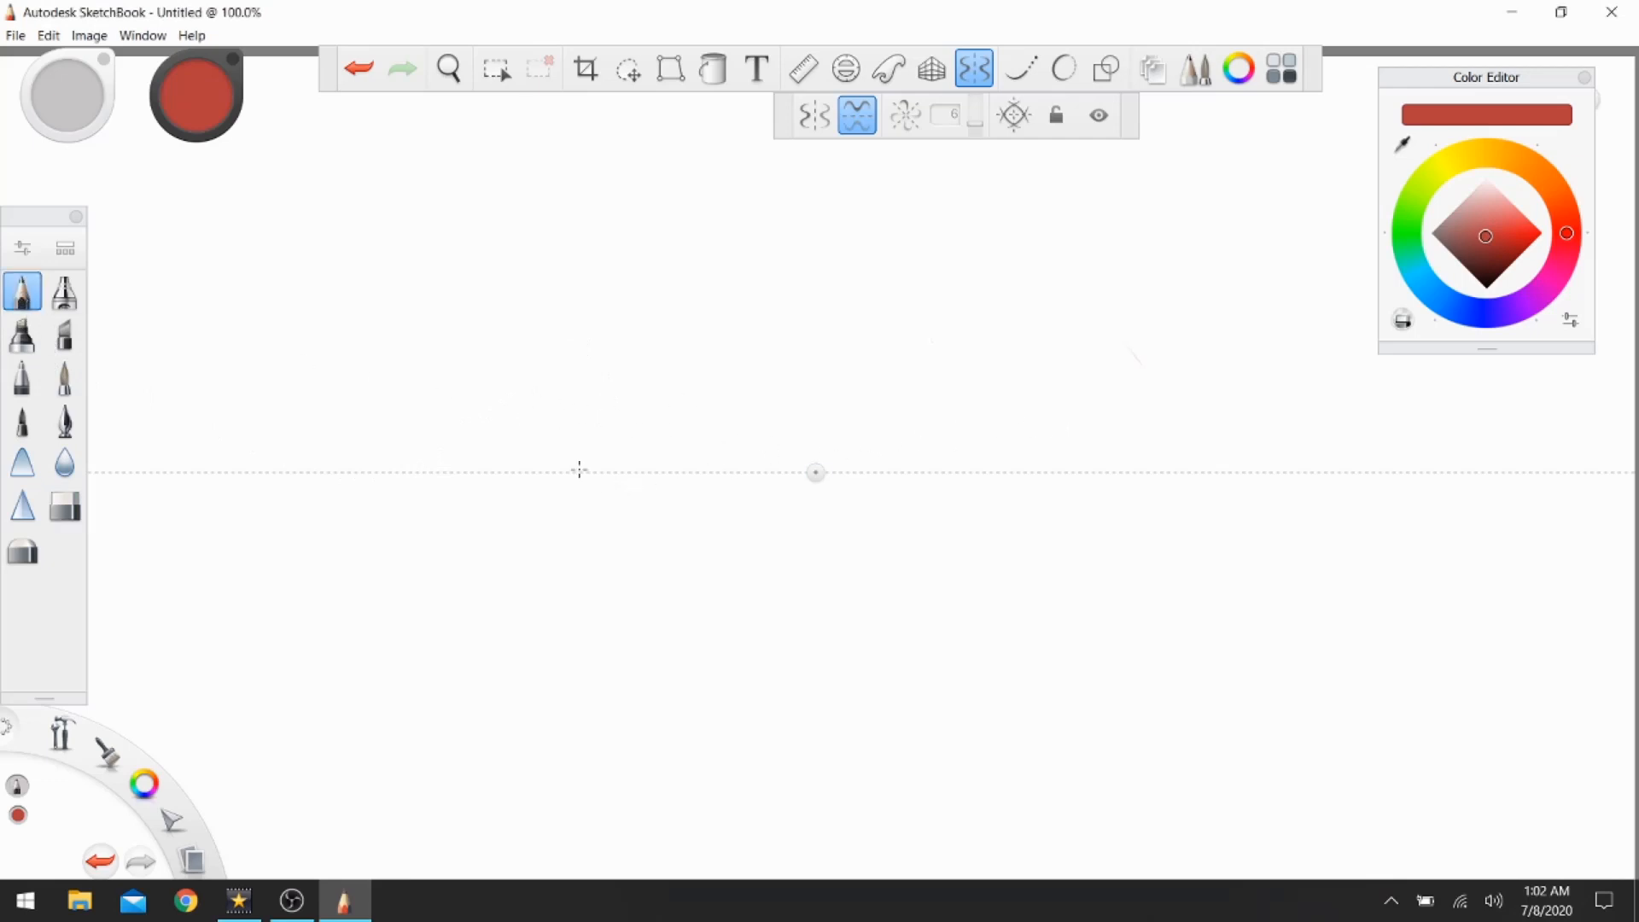
mouse_move(565, 471)
mouse_down()
mouse_move(755, 313)
mouse_move(868, 396)
mouse_move(948, 359)
mouse_move(1049, 442)
mouse_move(1158, 469)
mouse_up()
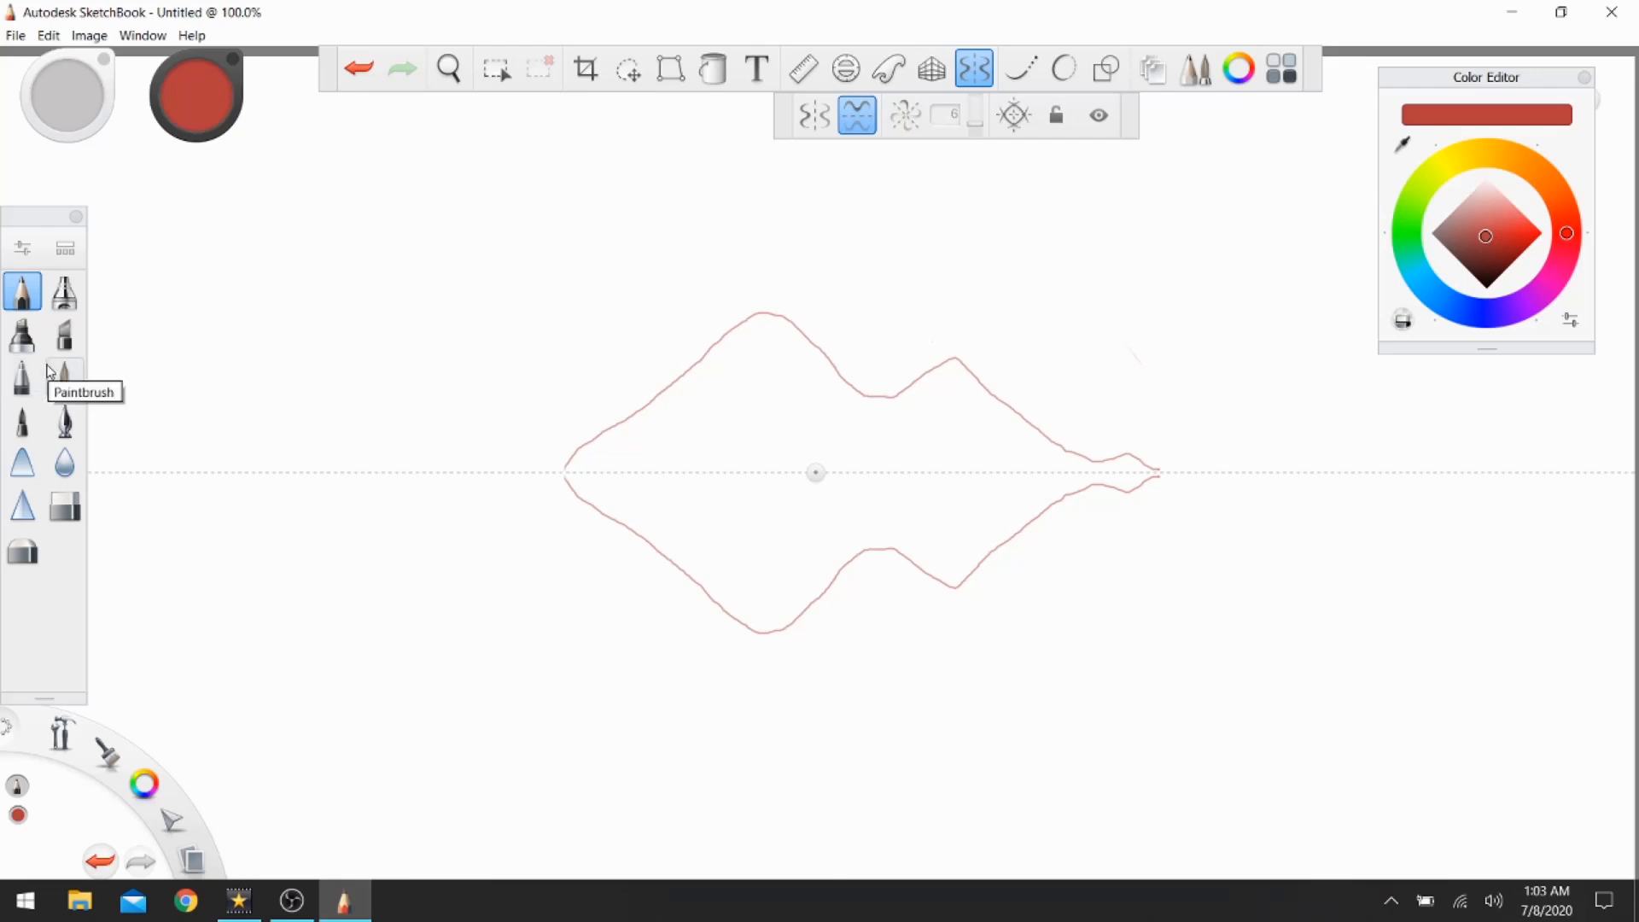
Open the Brush Library, look through its brush sets, and move the library clear of the drawn outline
click(67, 249)
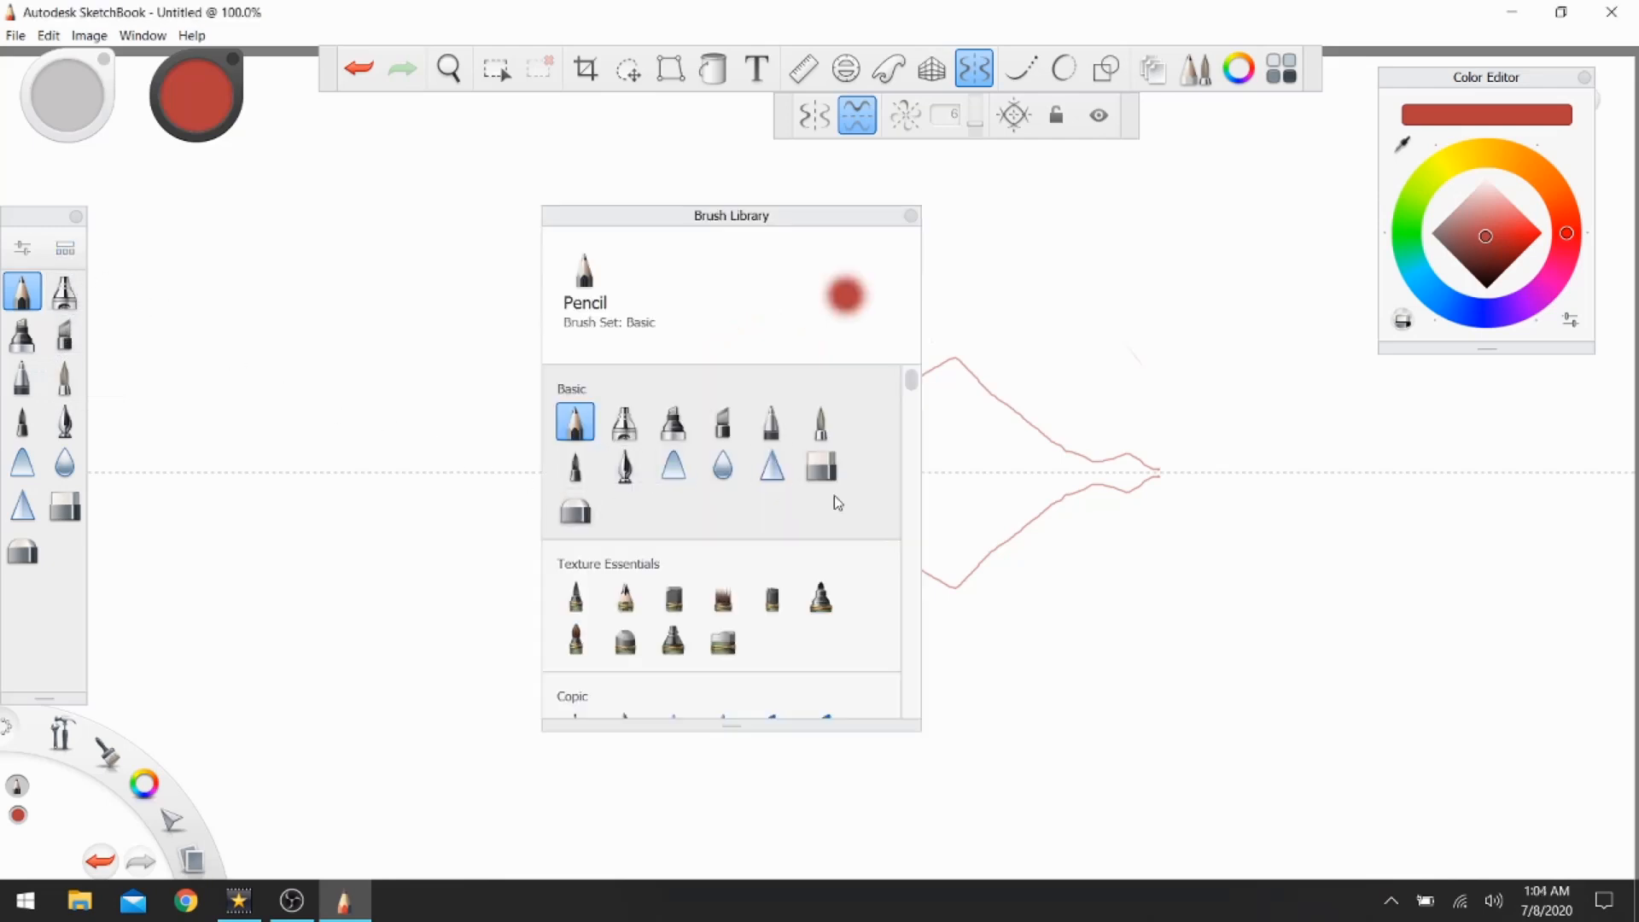
scroll(833, 497, down, 2)
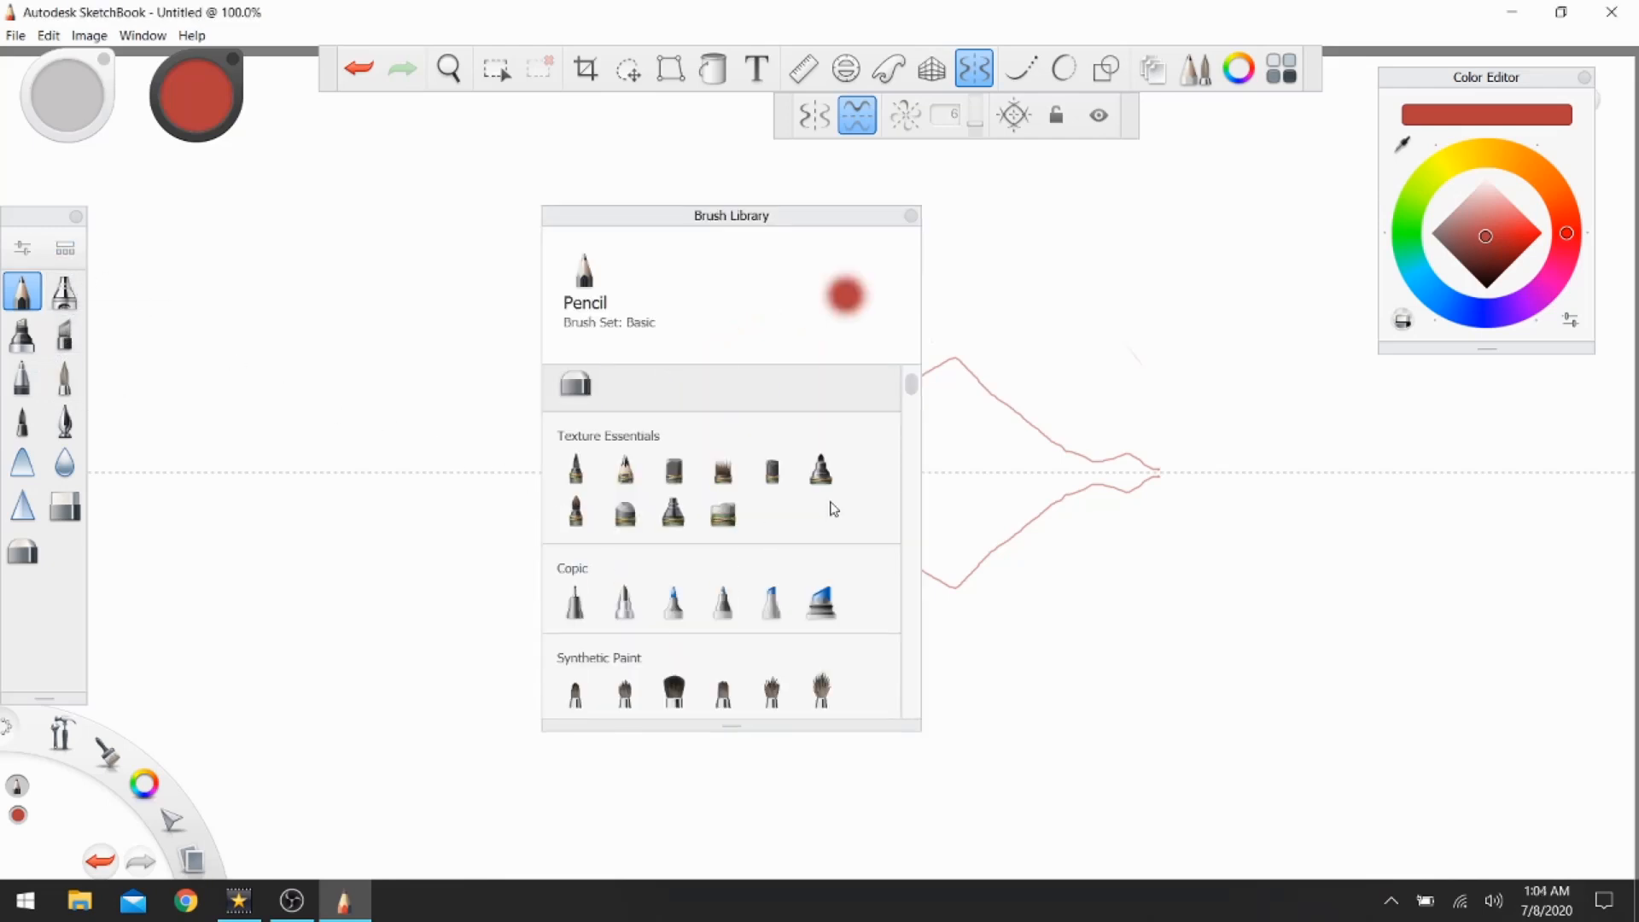
scroll(833, 509, down, 1)
scroll(833, 509, down, 2)
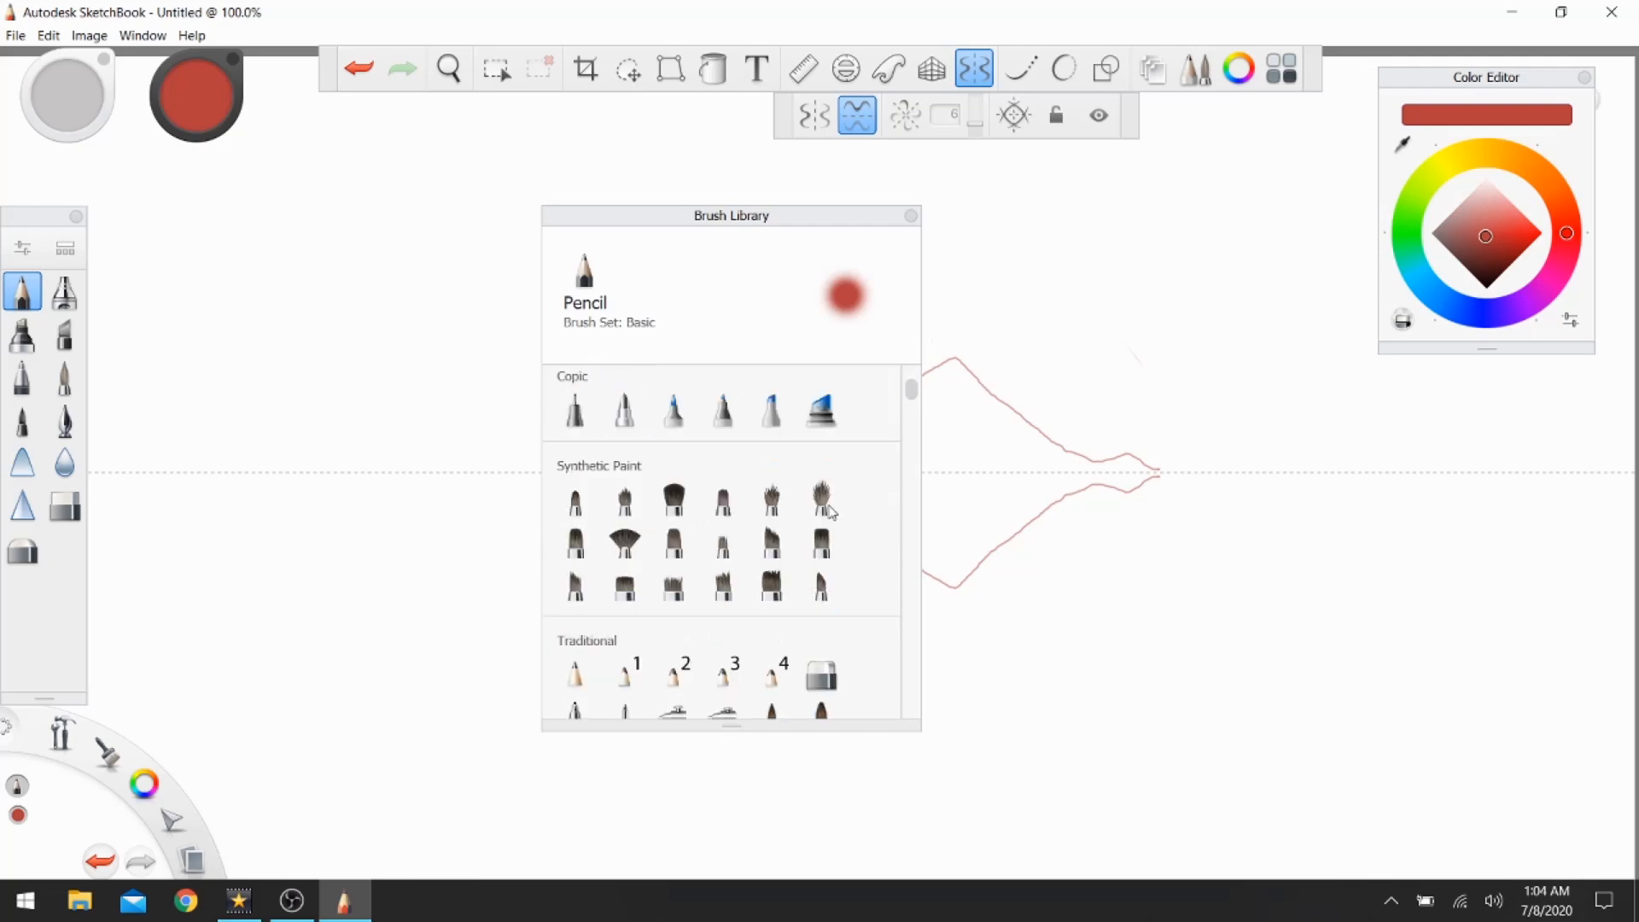
scroll(831, 511, down, 1)
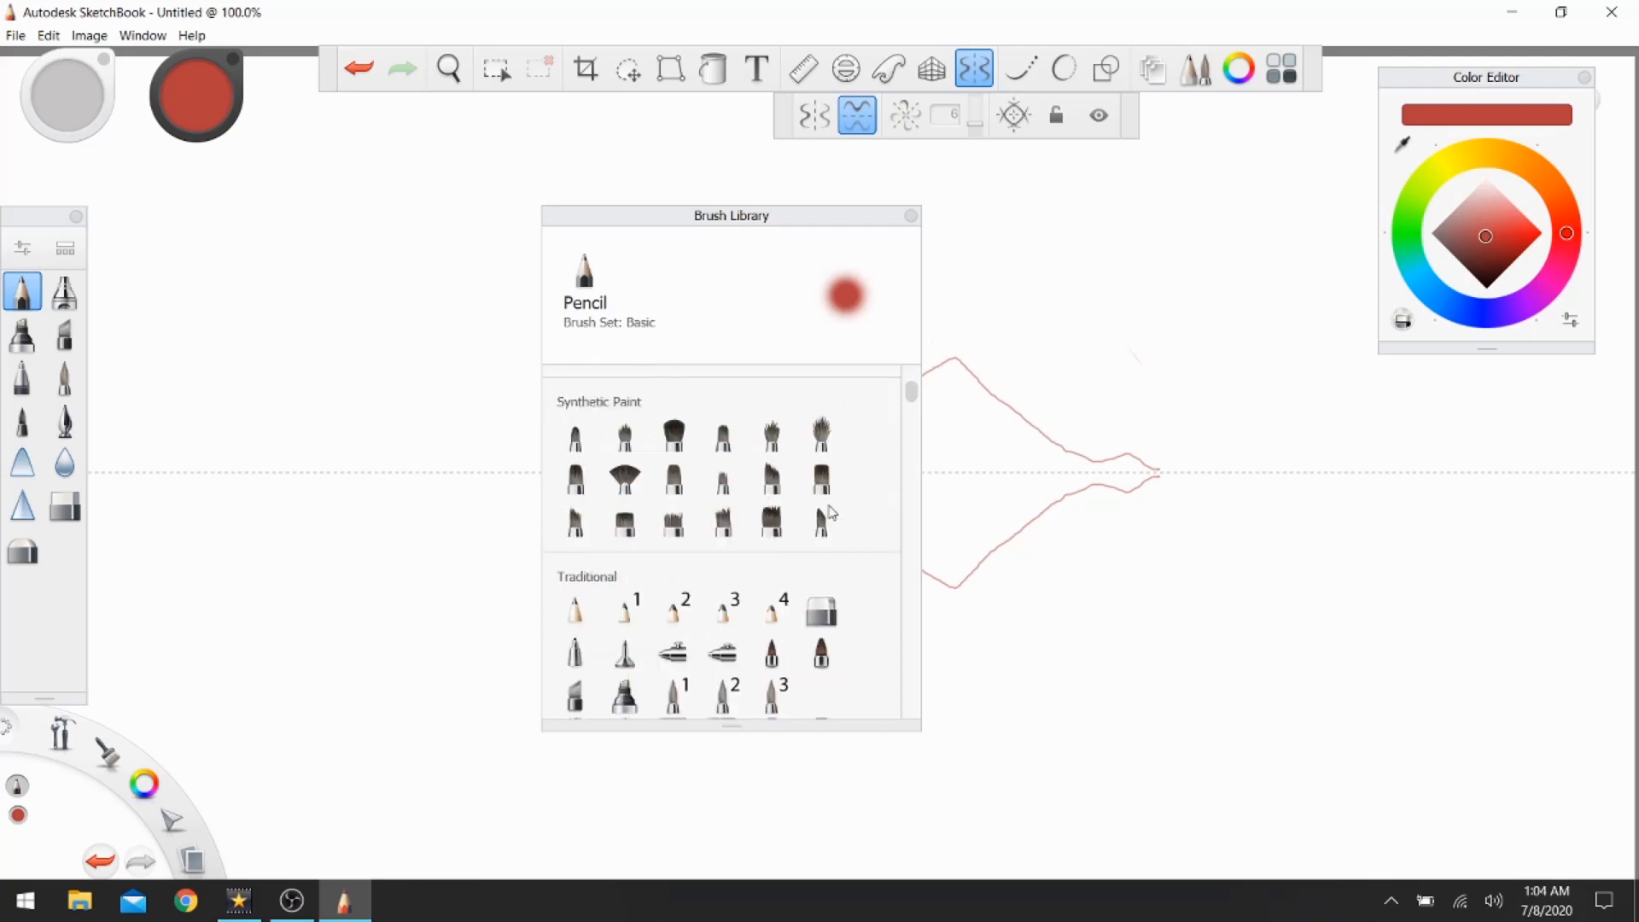
scroll(831, 511, down, 2)
scroll(830, 511, down, 1)
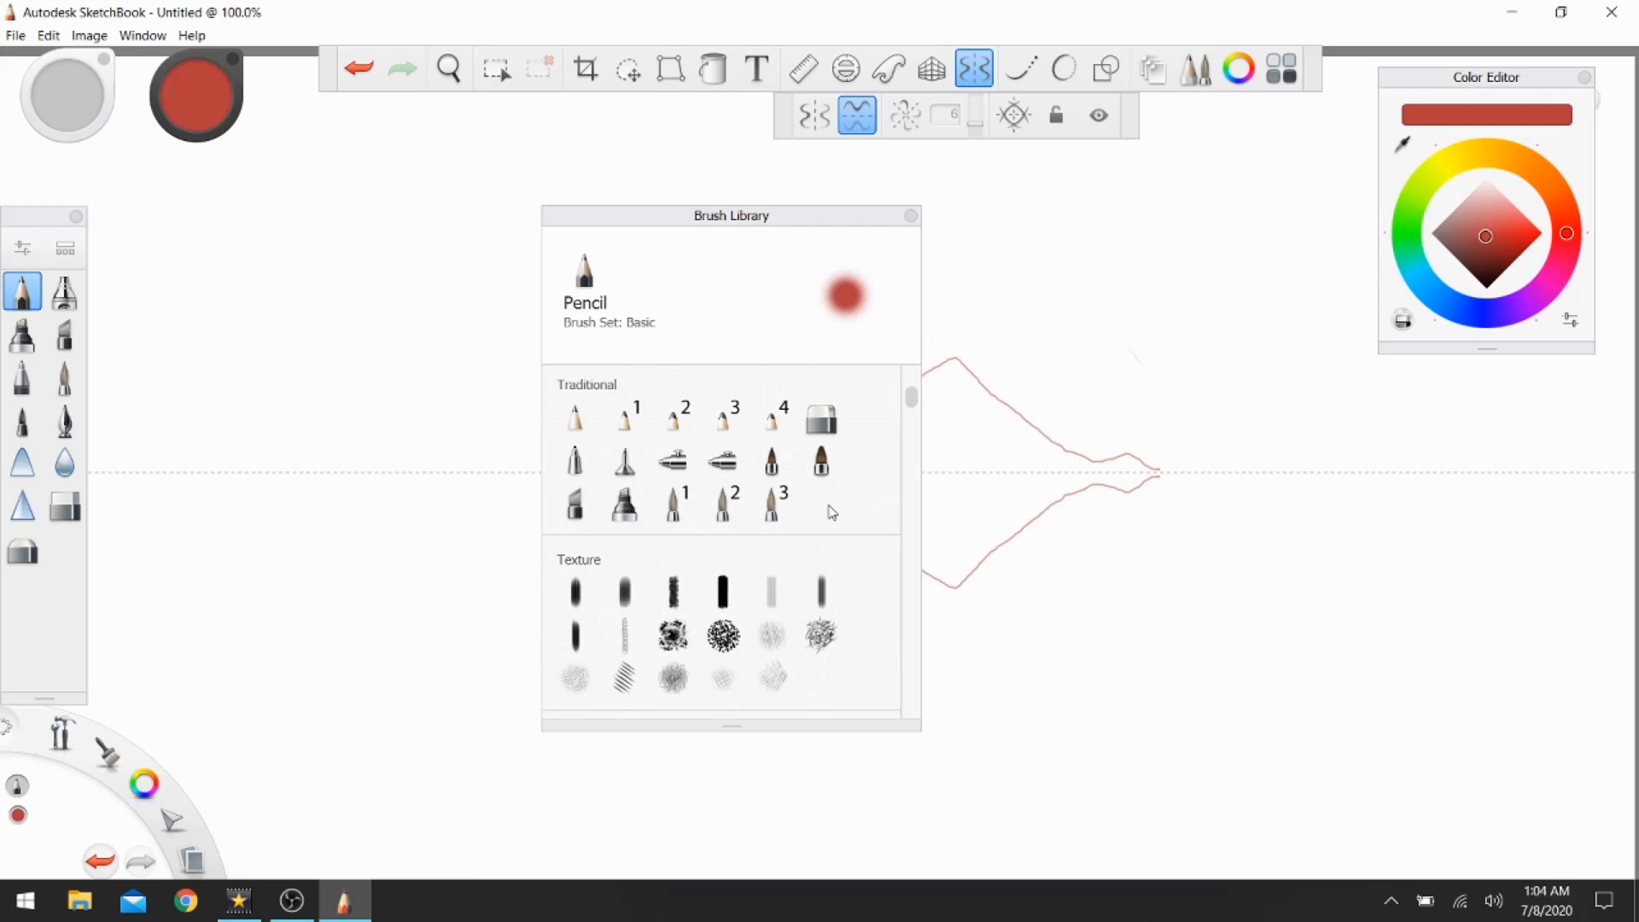
scroll(831, 511, up, 1)
scroll(830, 510, down, 3)
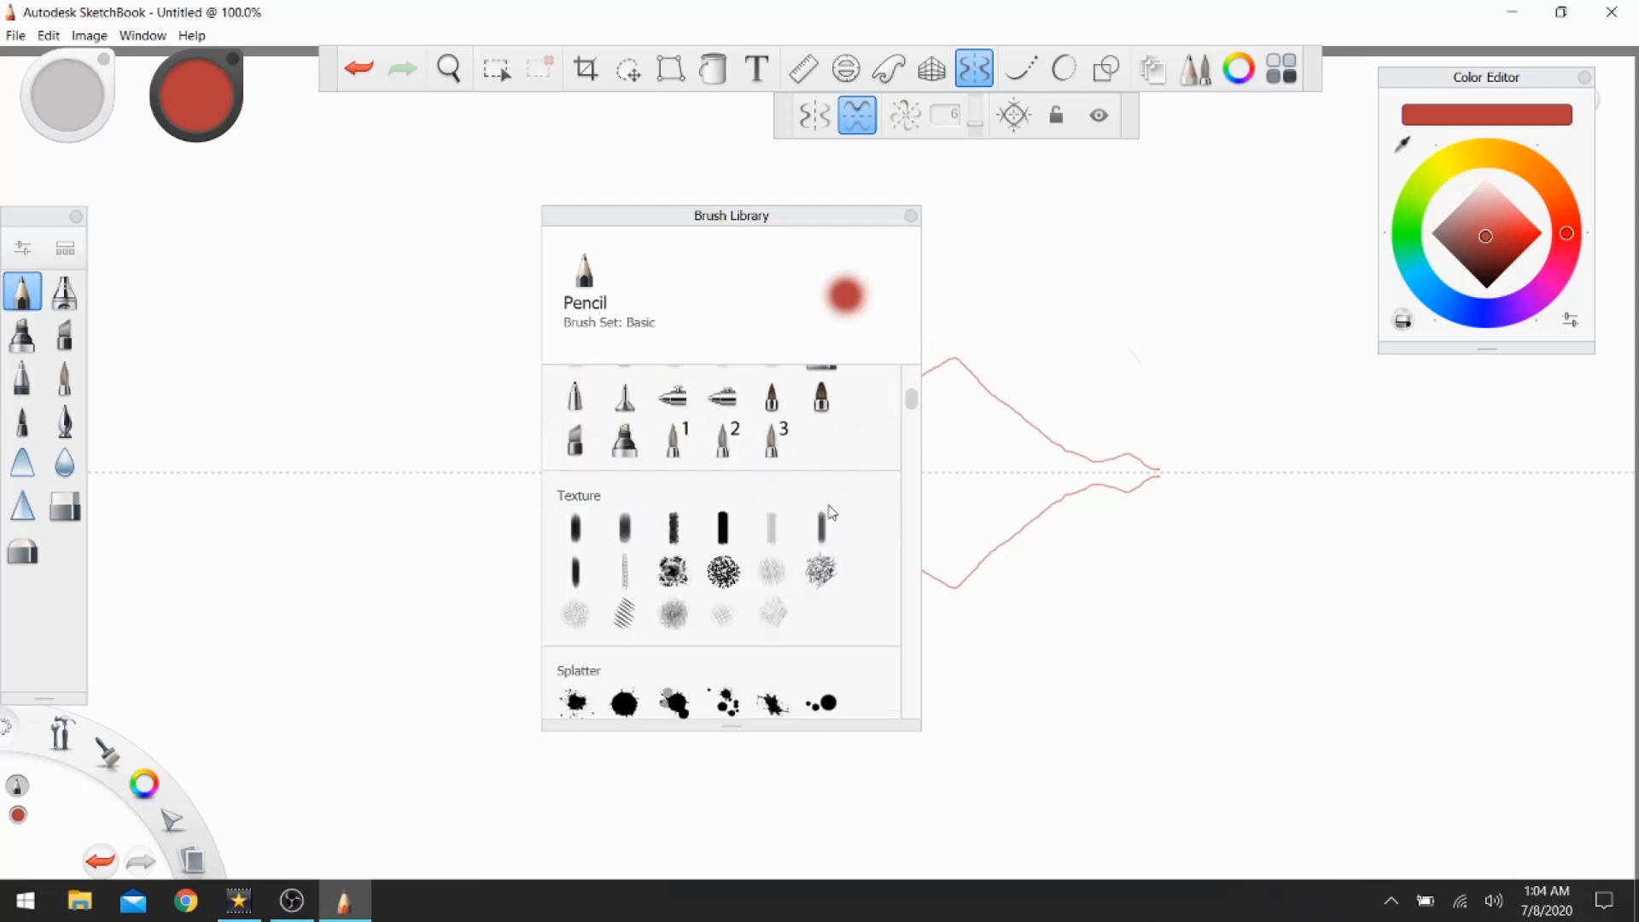
scroll(832, 512, down, 4)
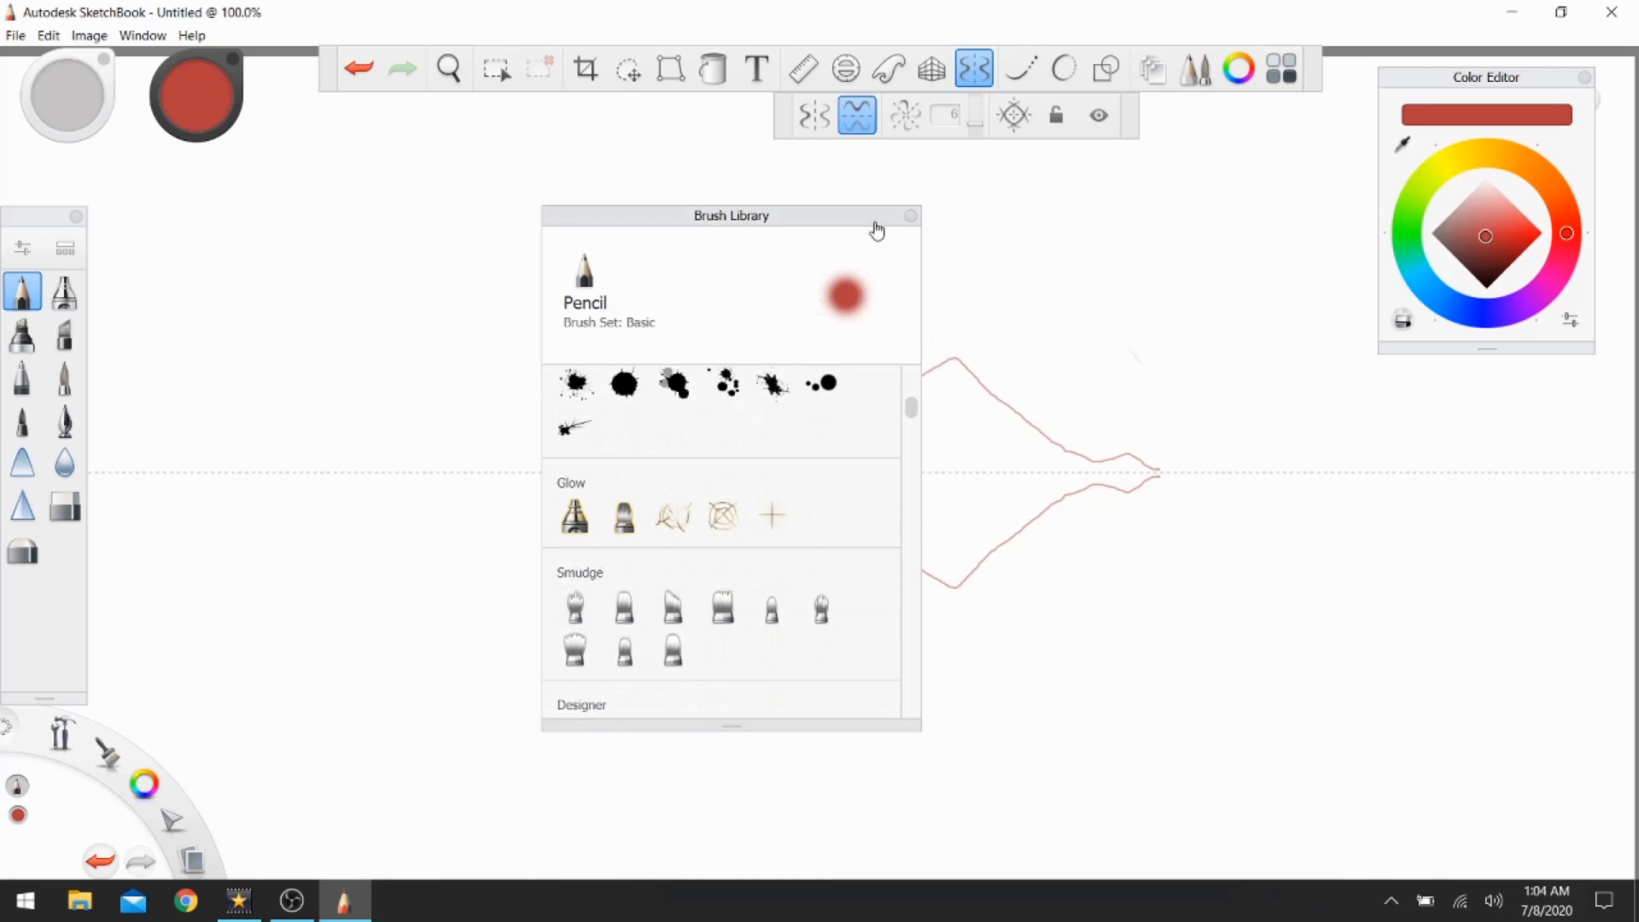
drag(868, 220, 472, 216)
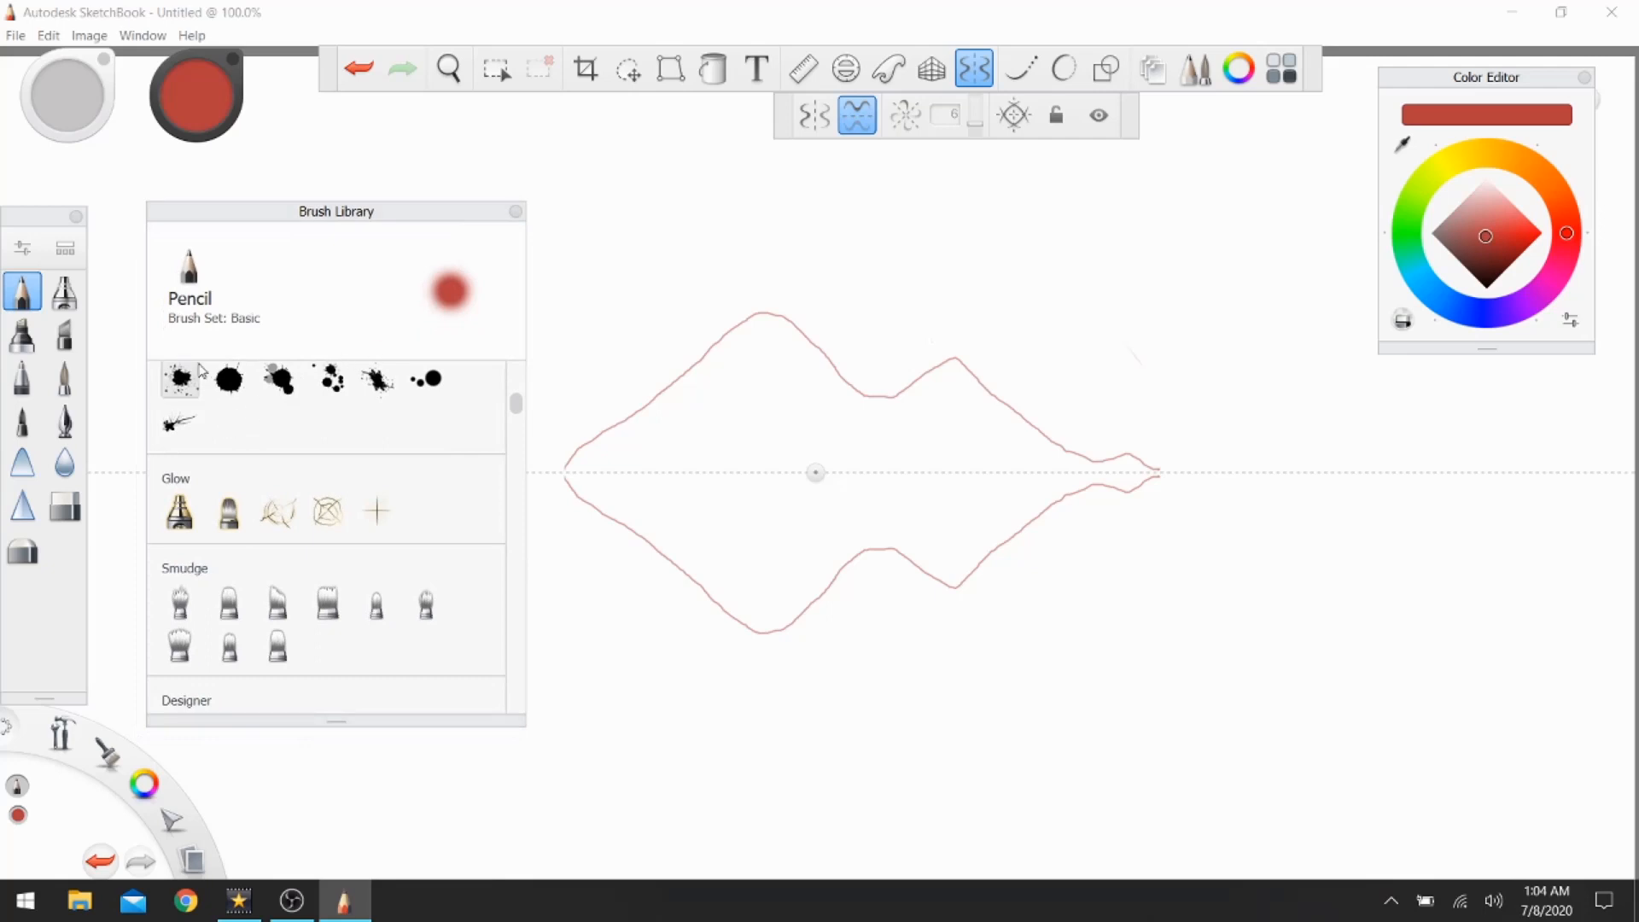
Choose the Fine Rock Detail / Bark brush from Jason's Free Fantasy Art Set
scroll(379, 547, down, 5)
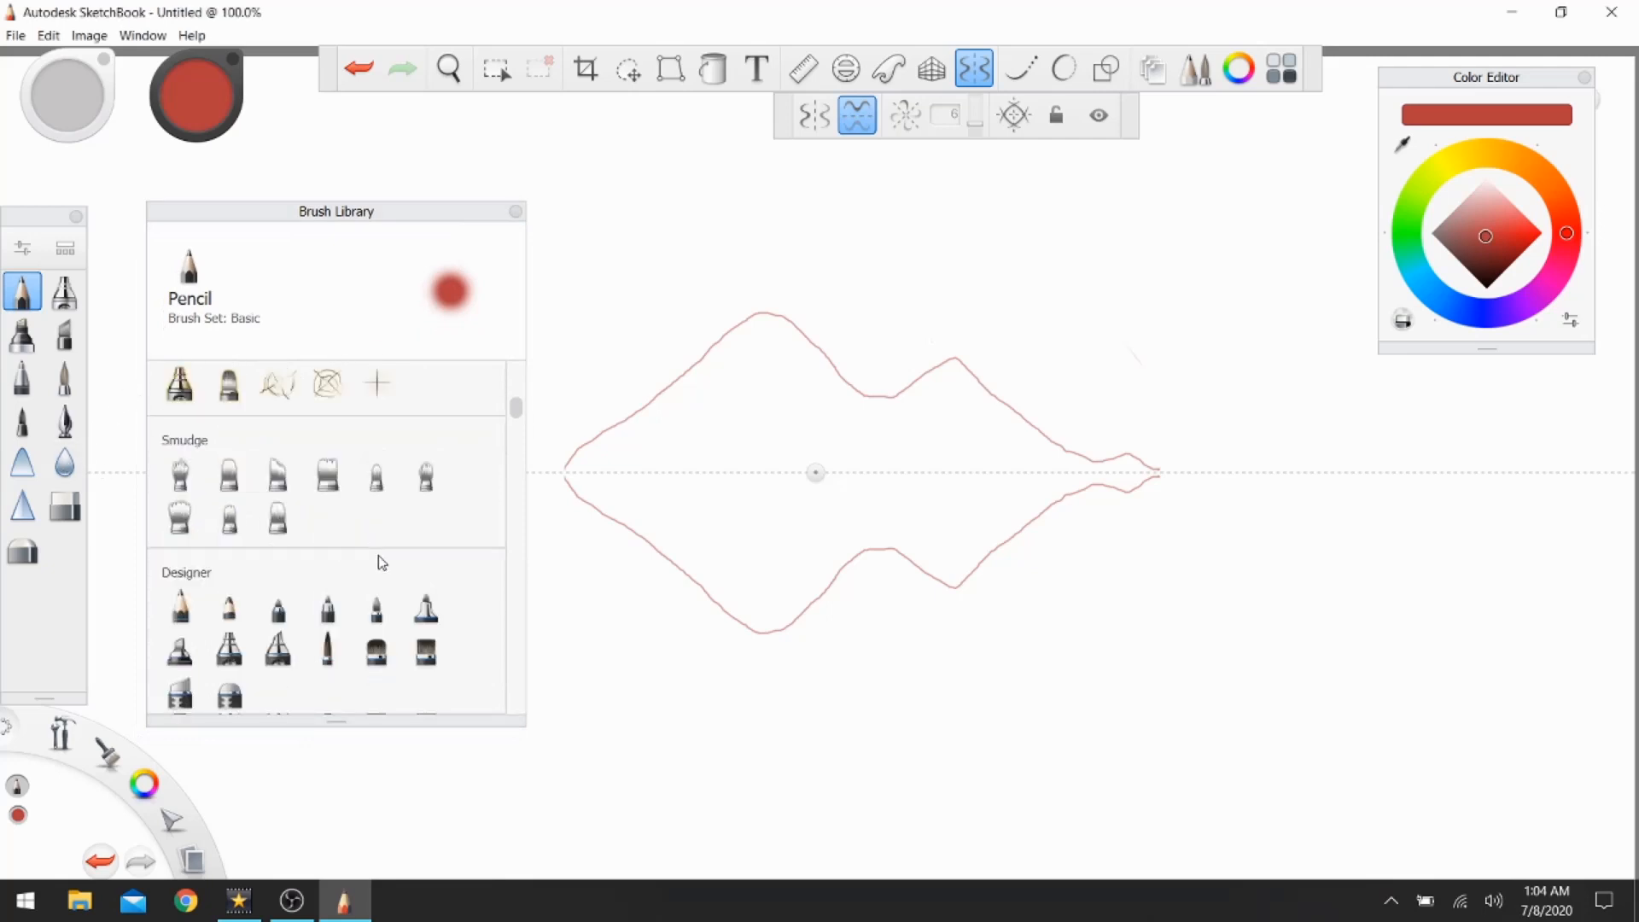
scroll(379, 563, down, 8)
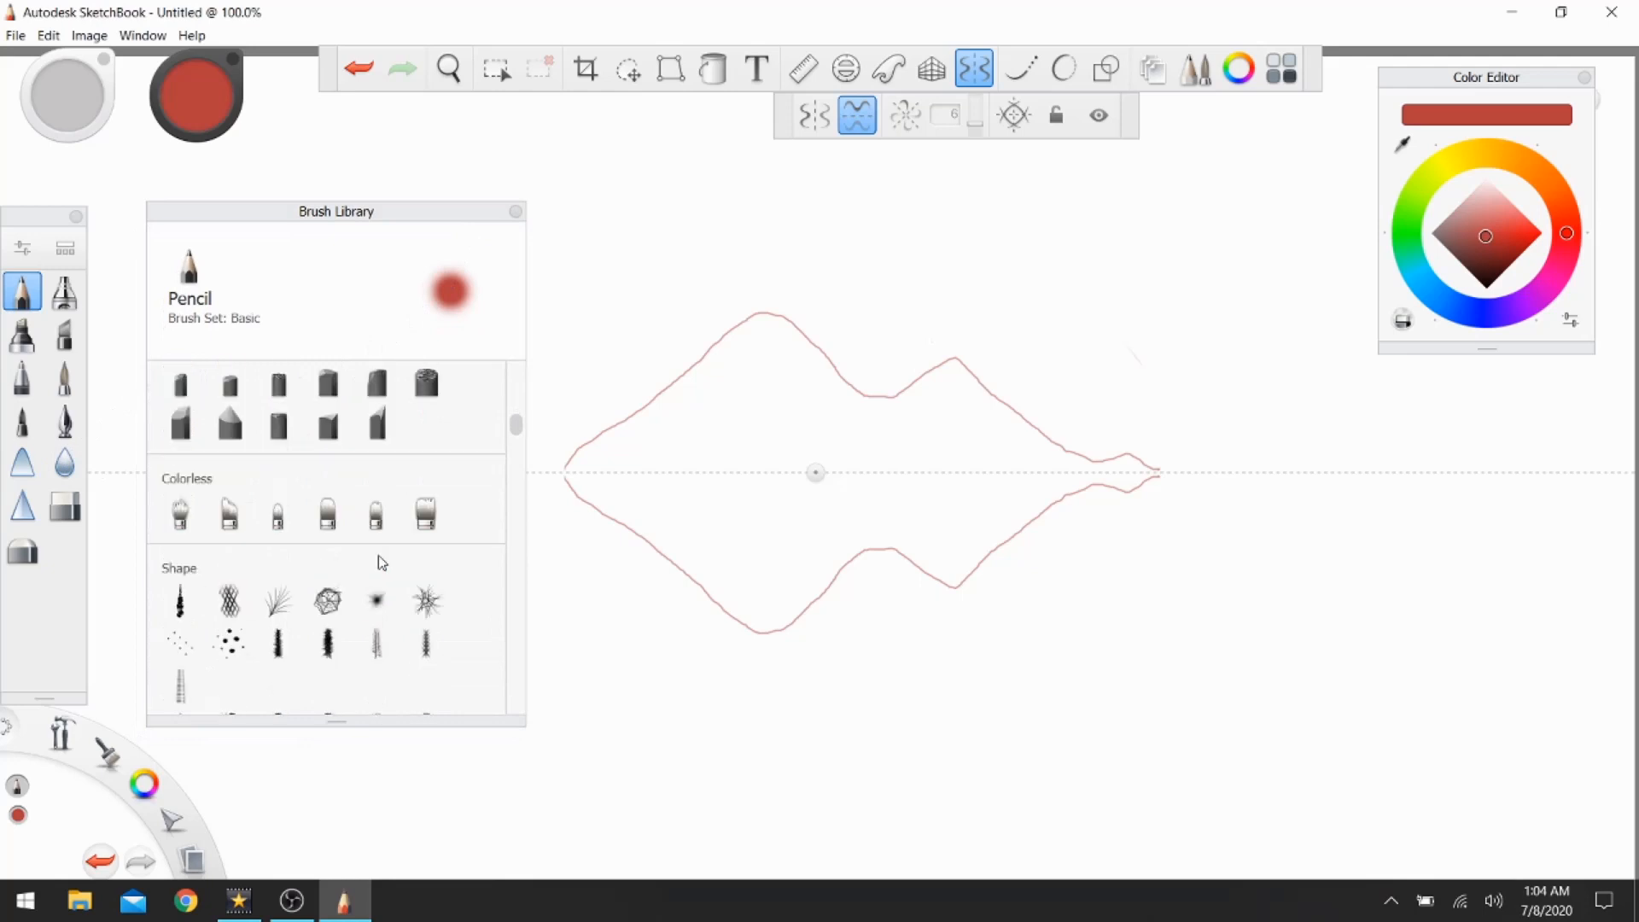
scroll(377, 555, down, 8)
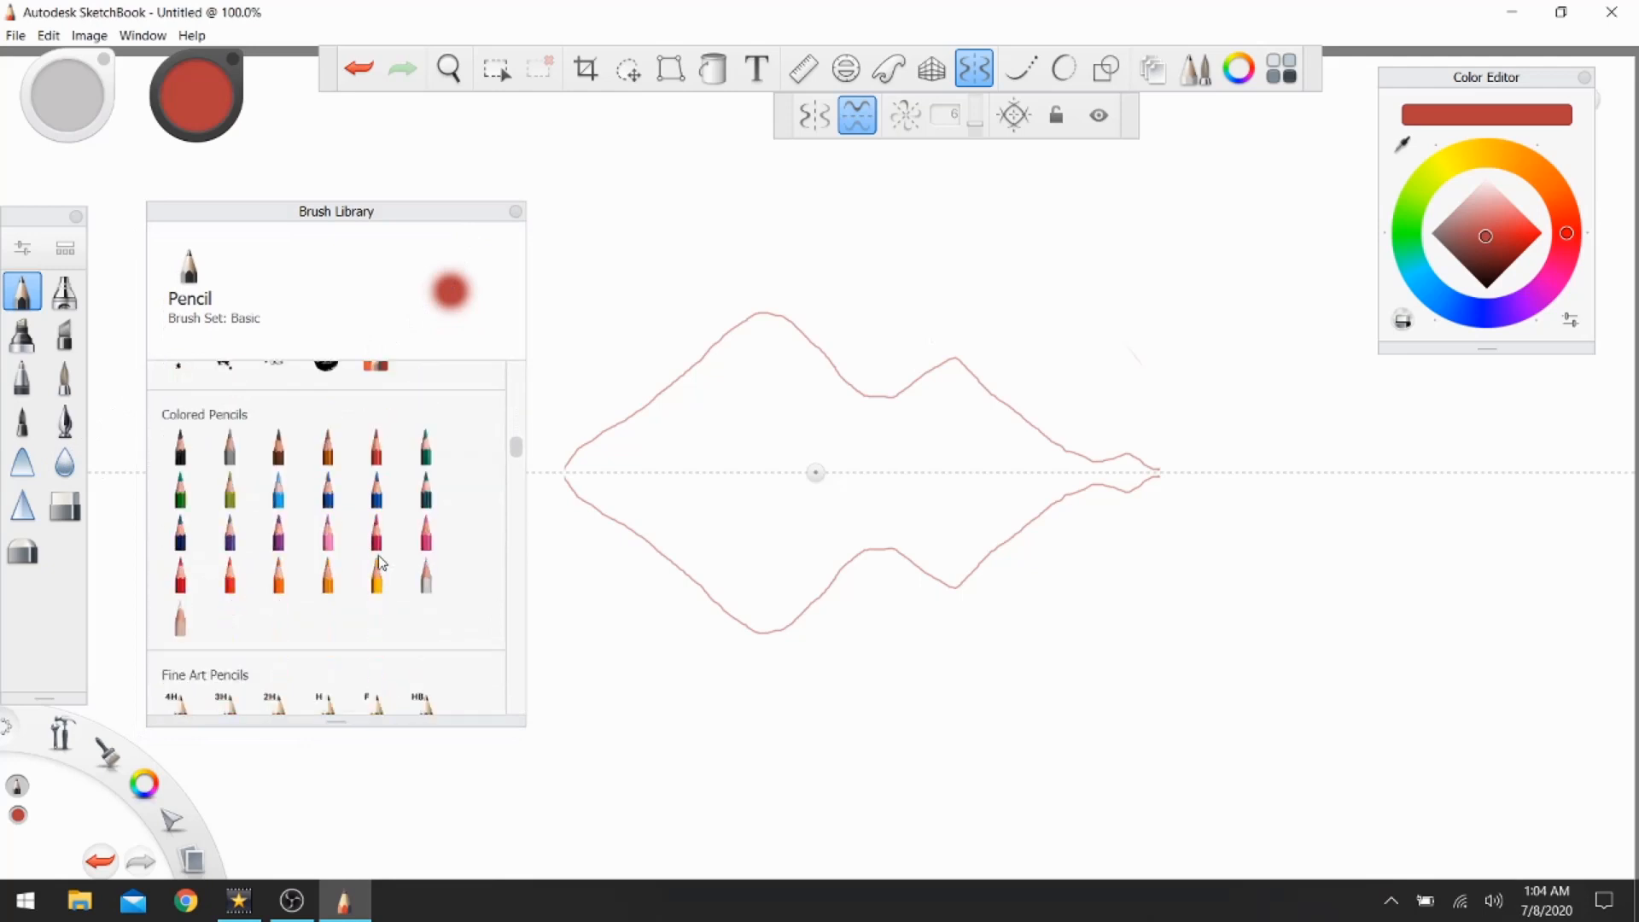
scroll(379, 559, down, 1)
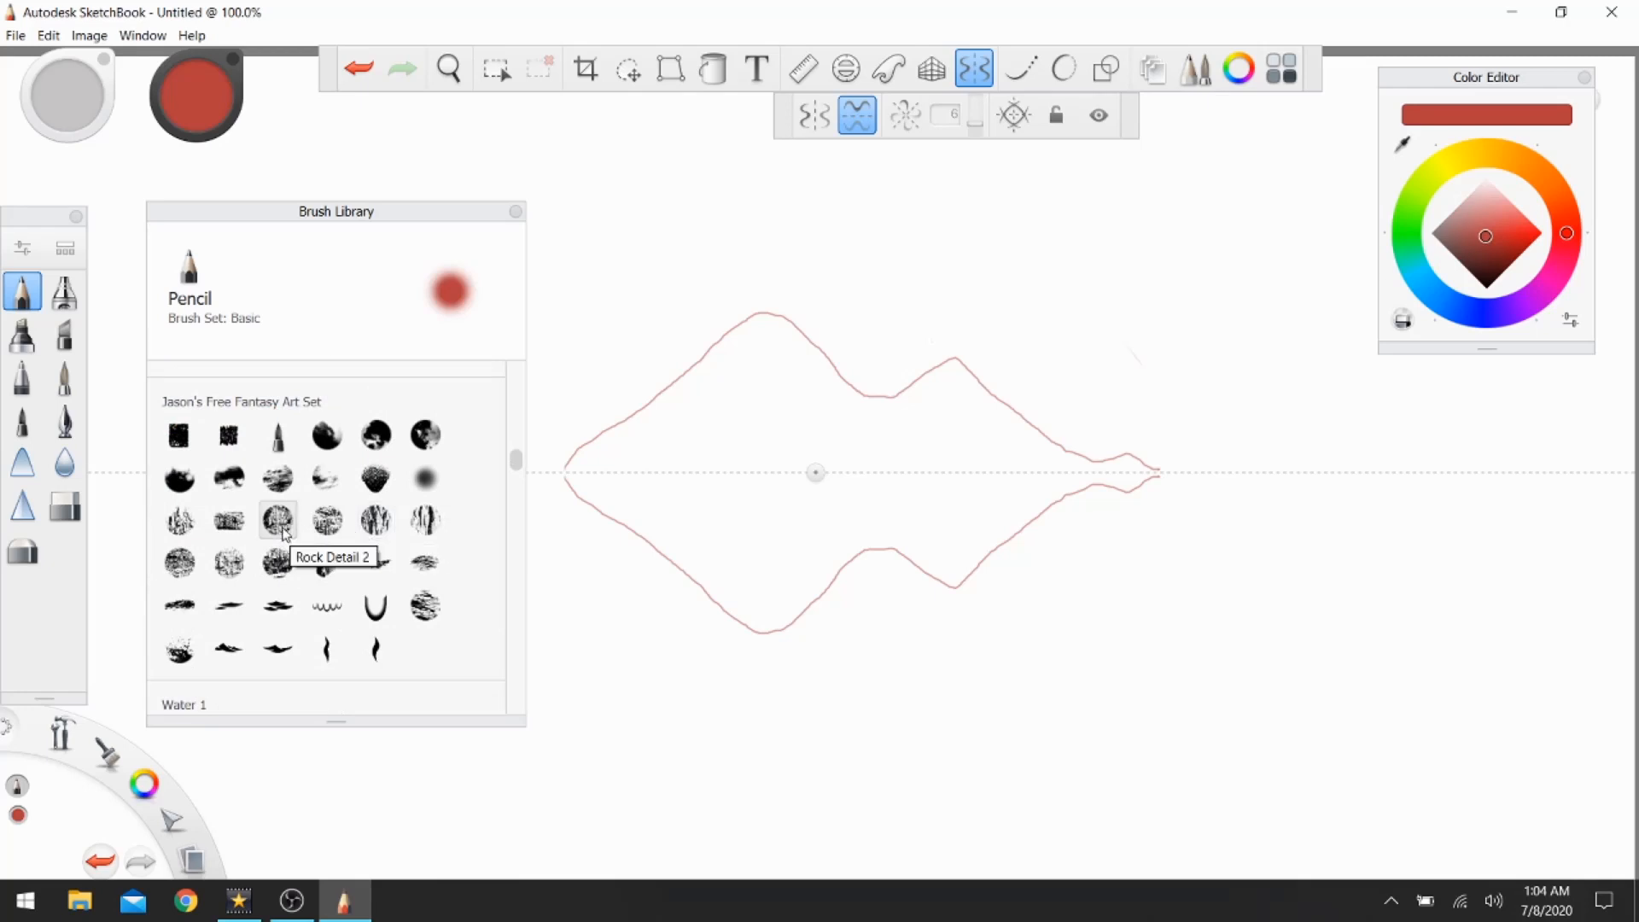
click(181, 519)
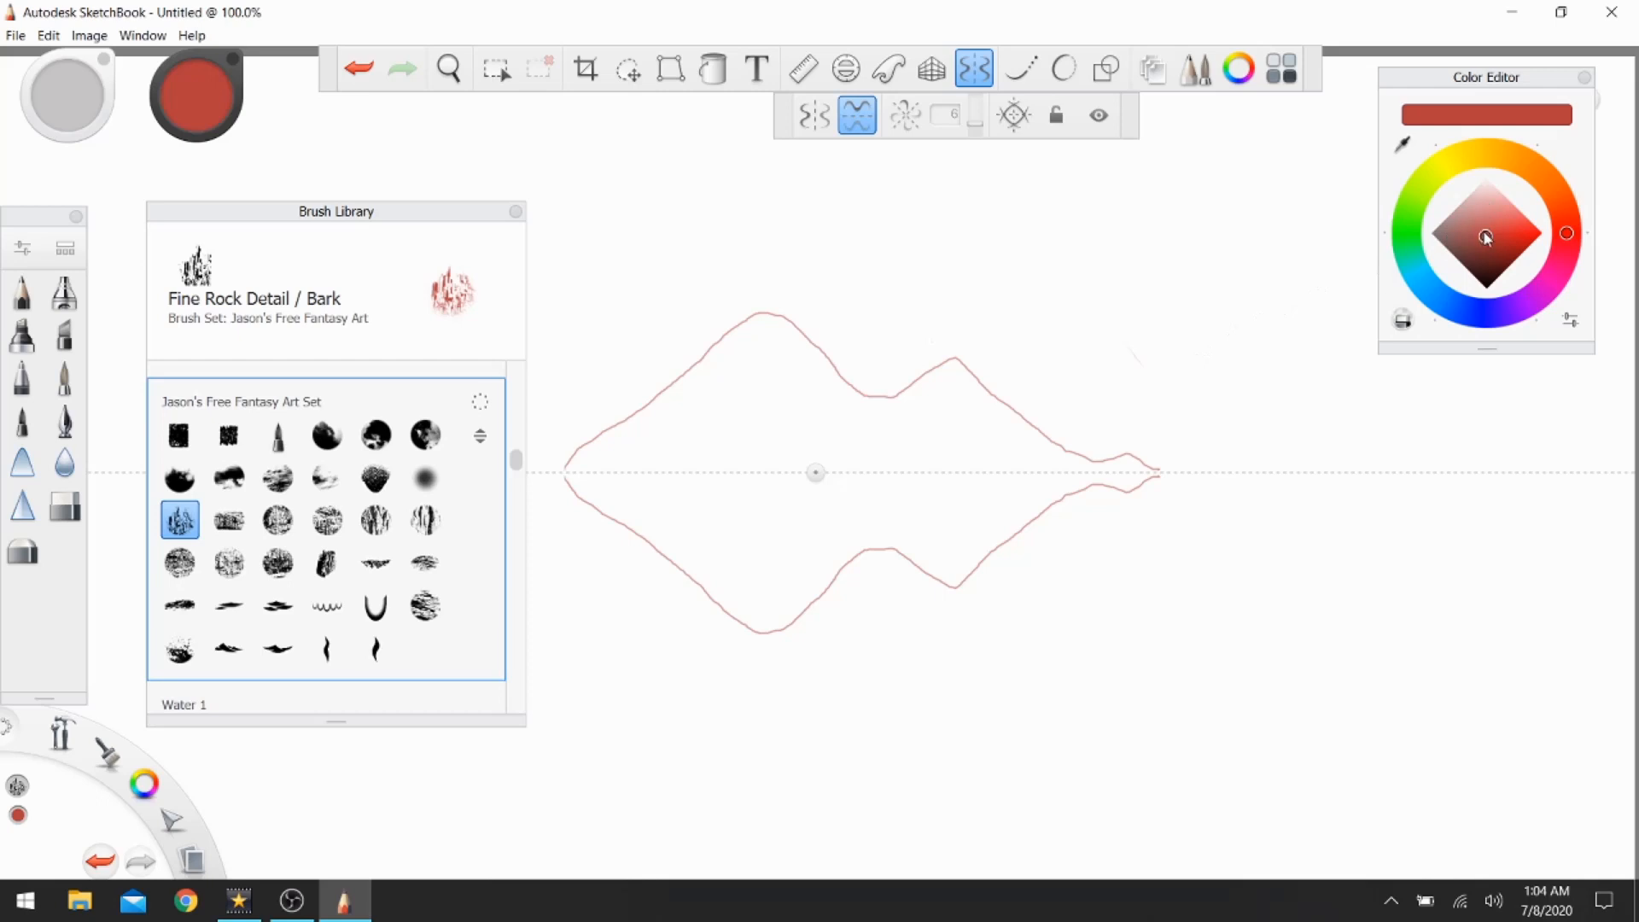
Set the colour to burnt orange and apply a solid flood fill from inside the drawn outline
click(1569, 232)
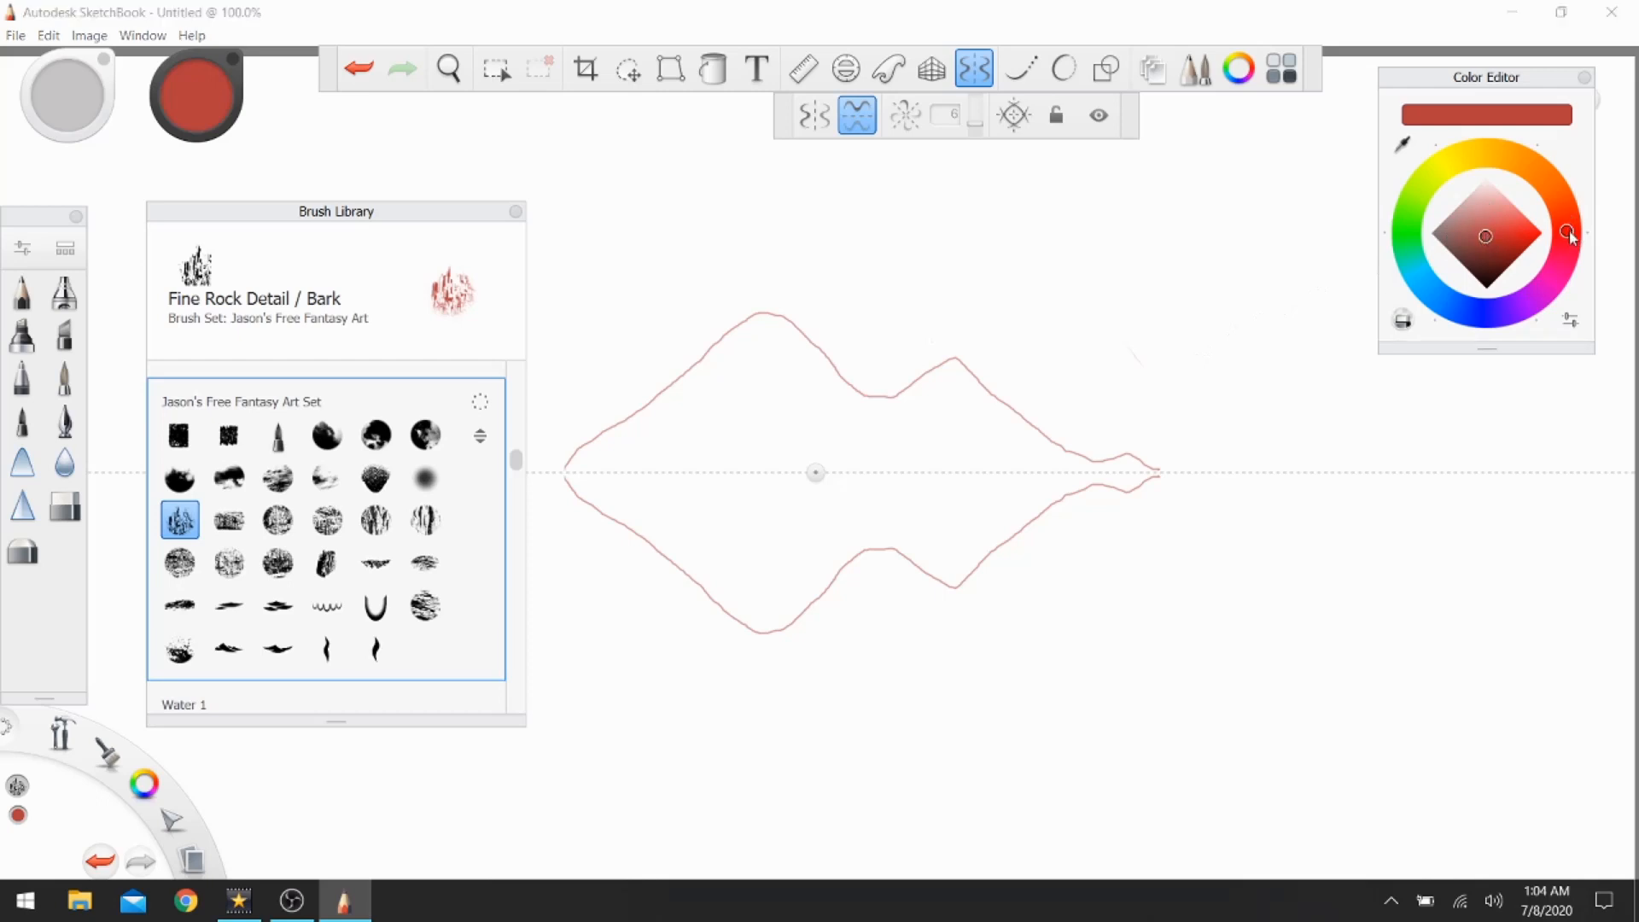
drag(1569, 226, 1581, 230)
mouse_move(1571, 227)
mouse_down()
mouse_move(1562, 205)
mouse_move(1492, 243)
mouse_up()
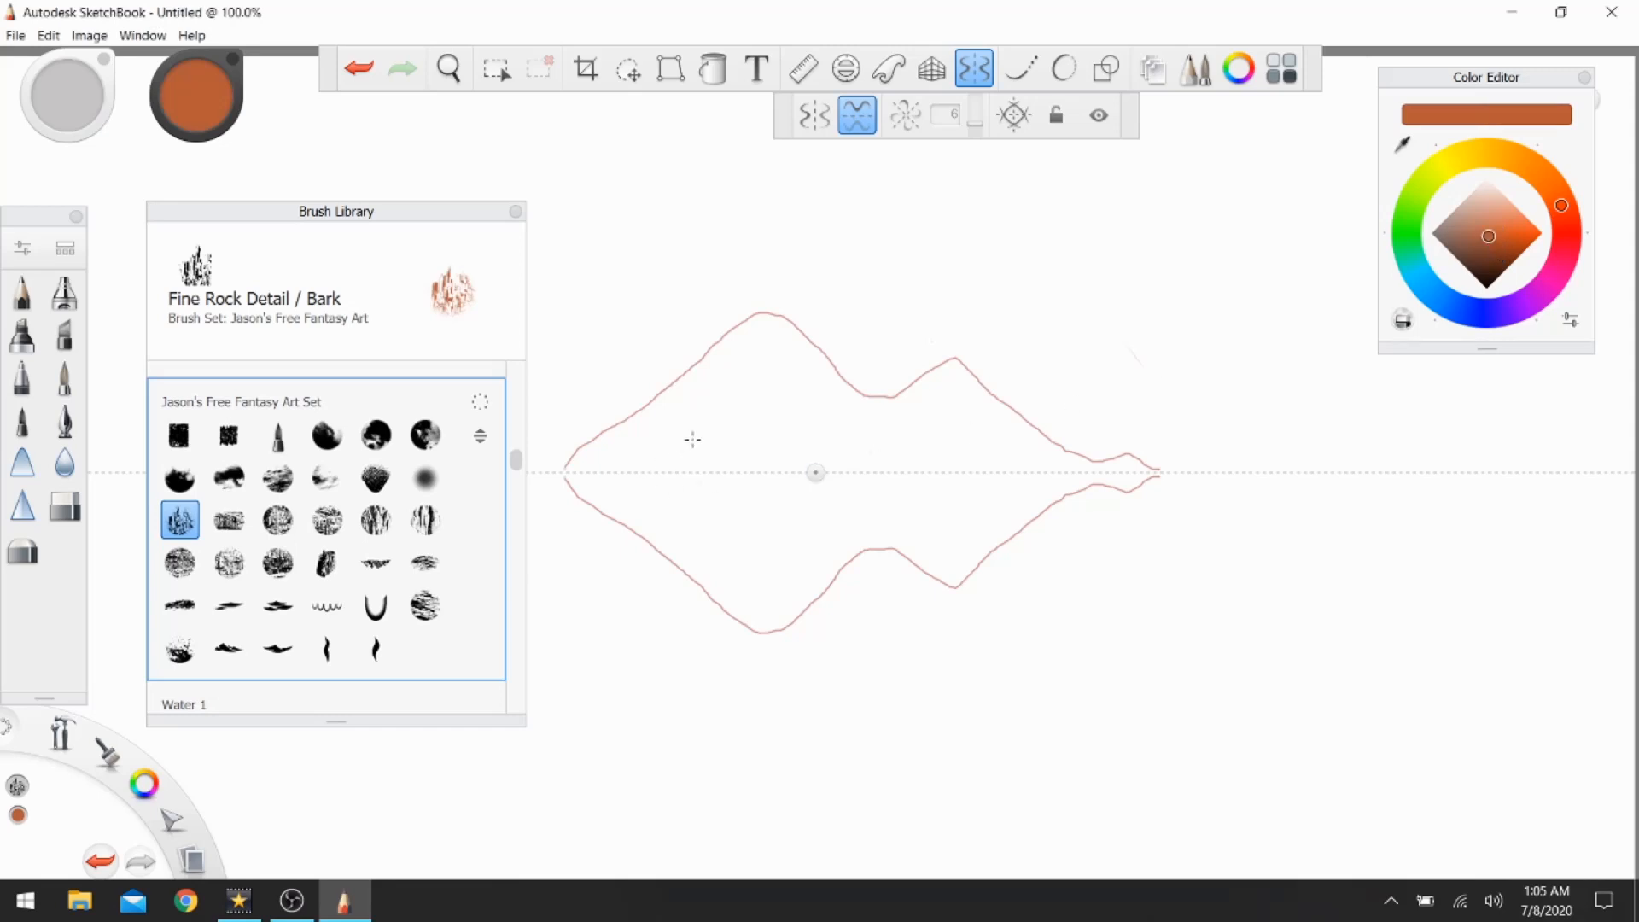
click(716, 70)
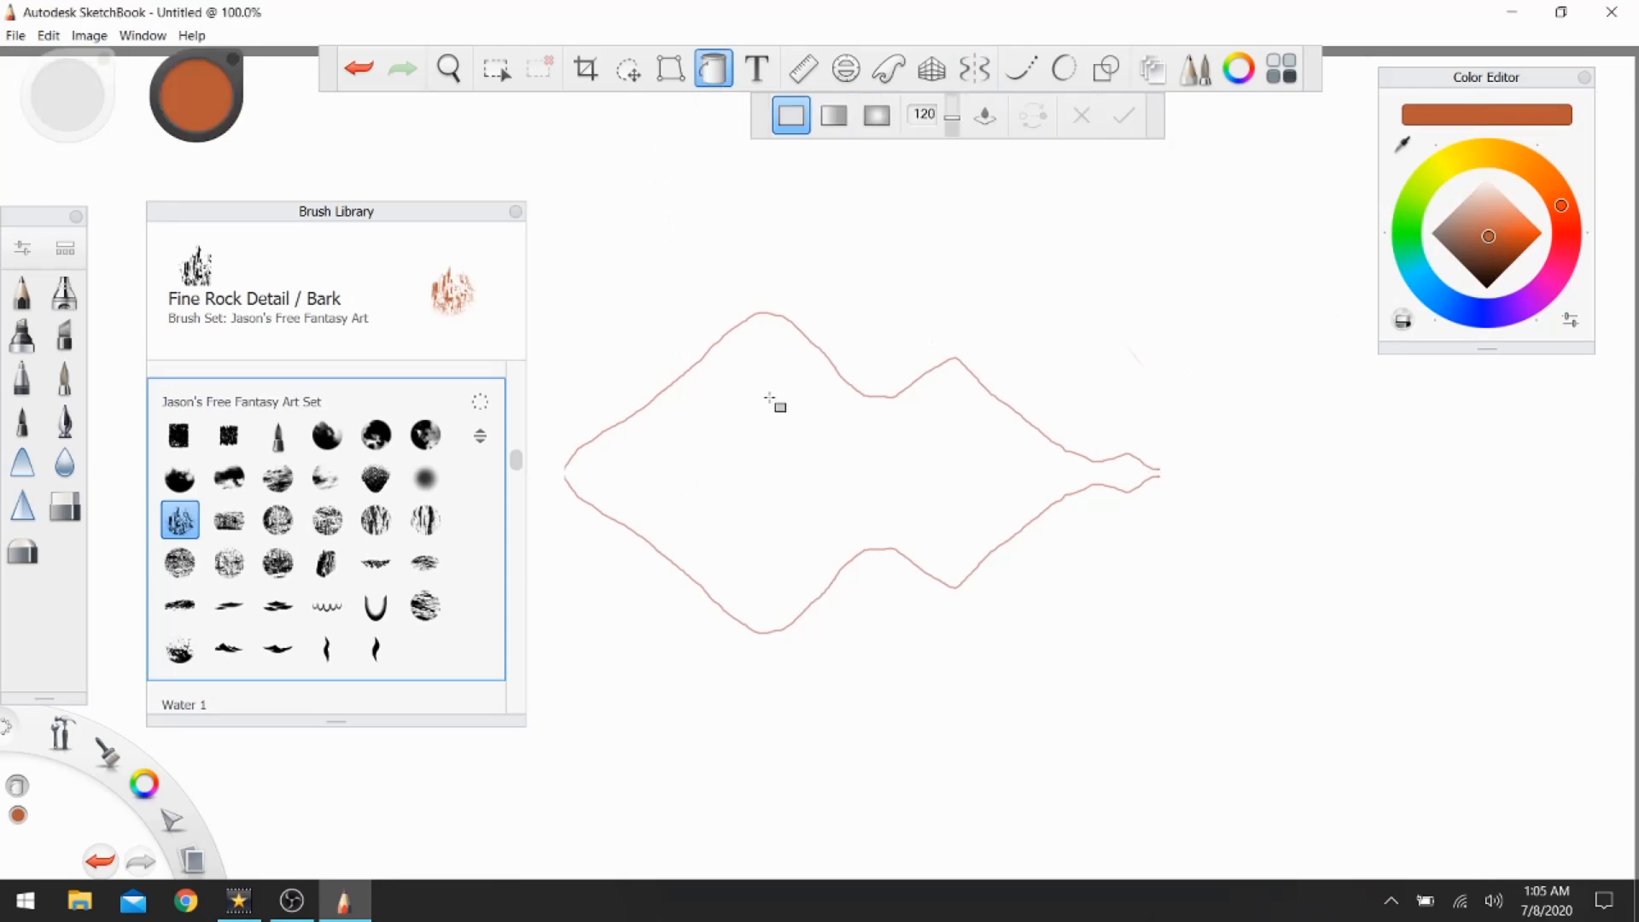
click(777, 404)
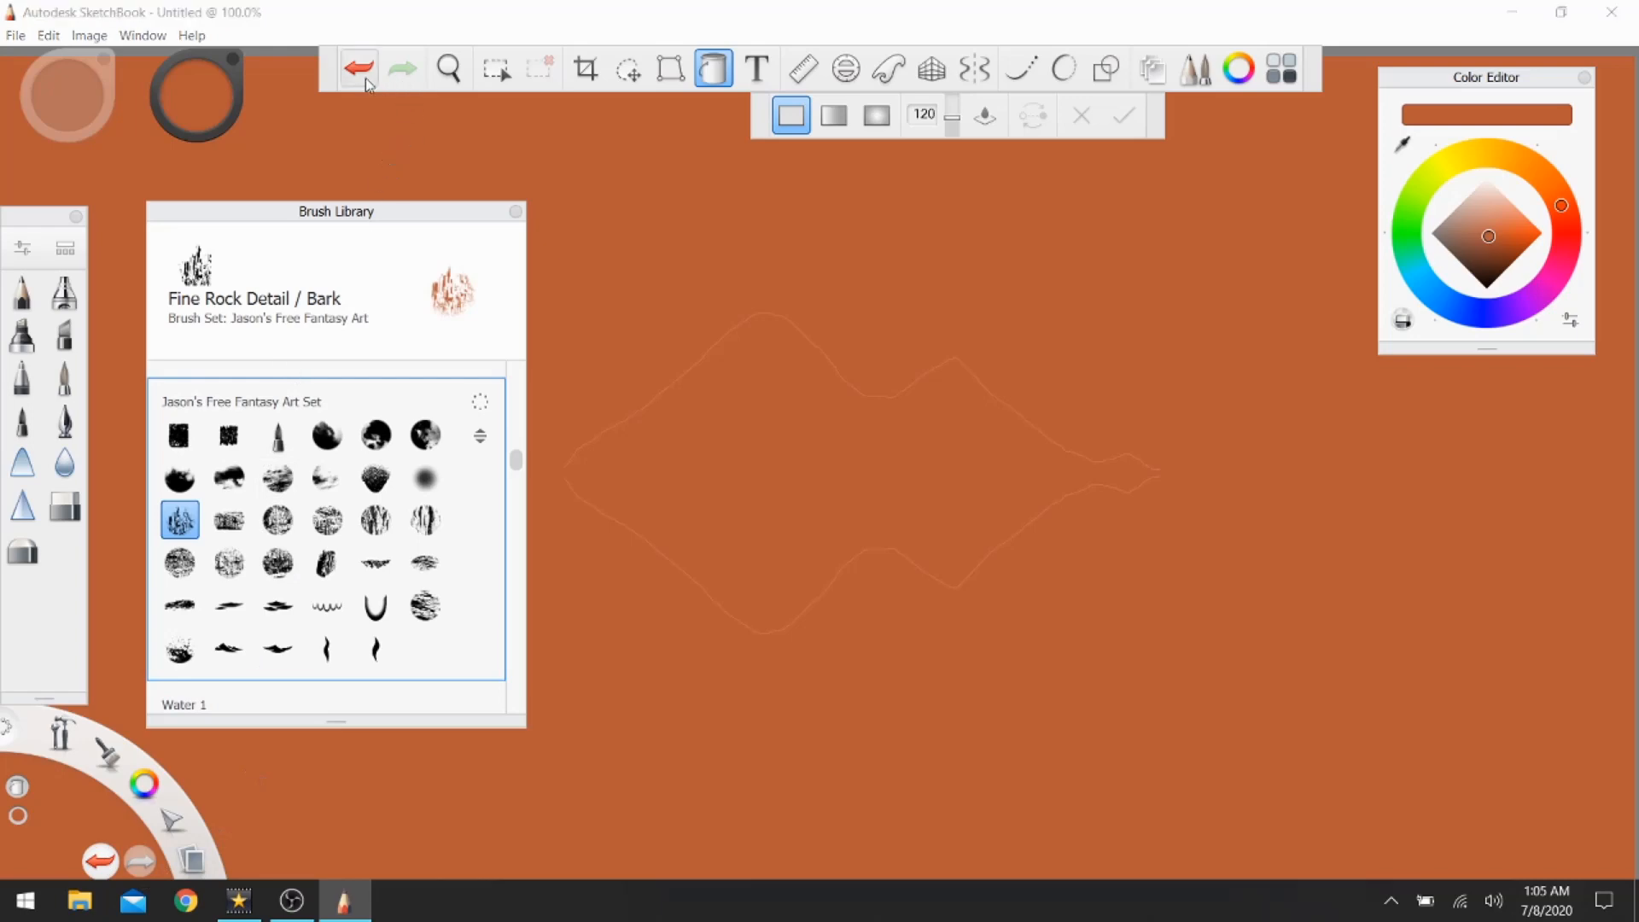
click(412, 223)
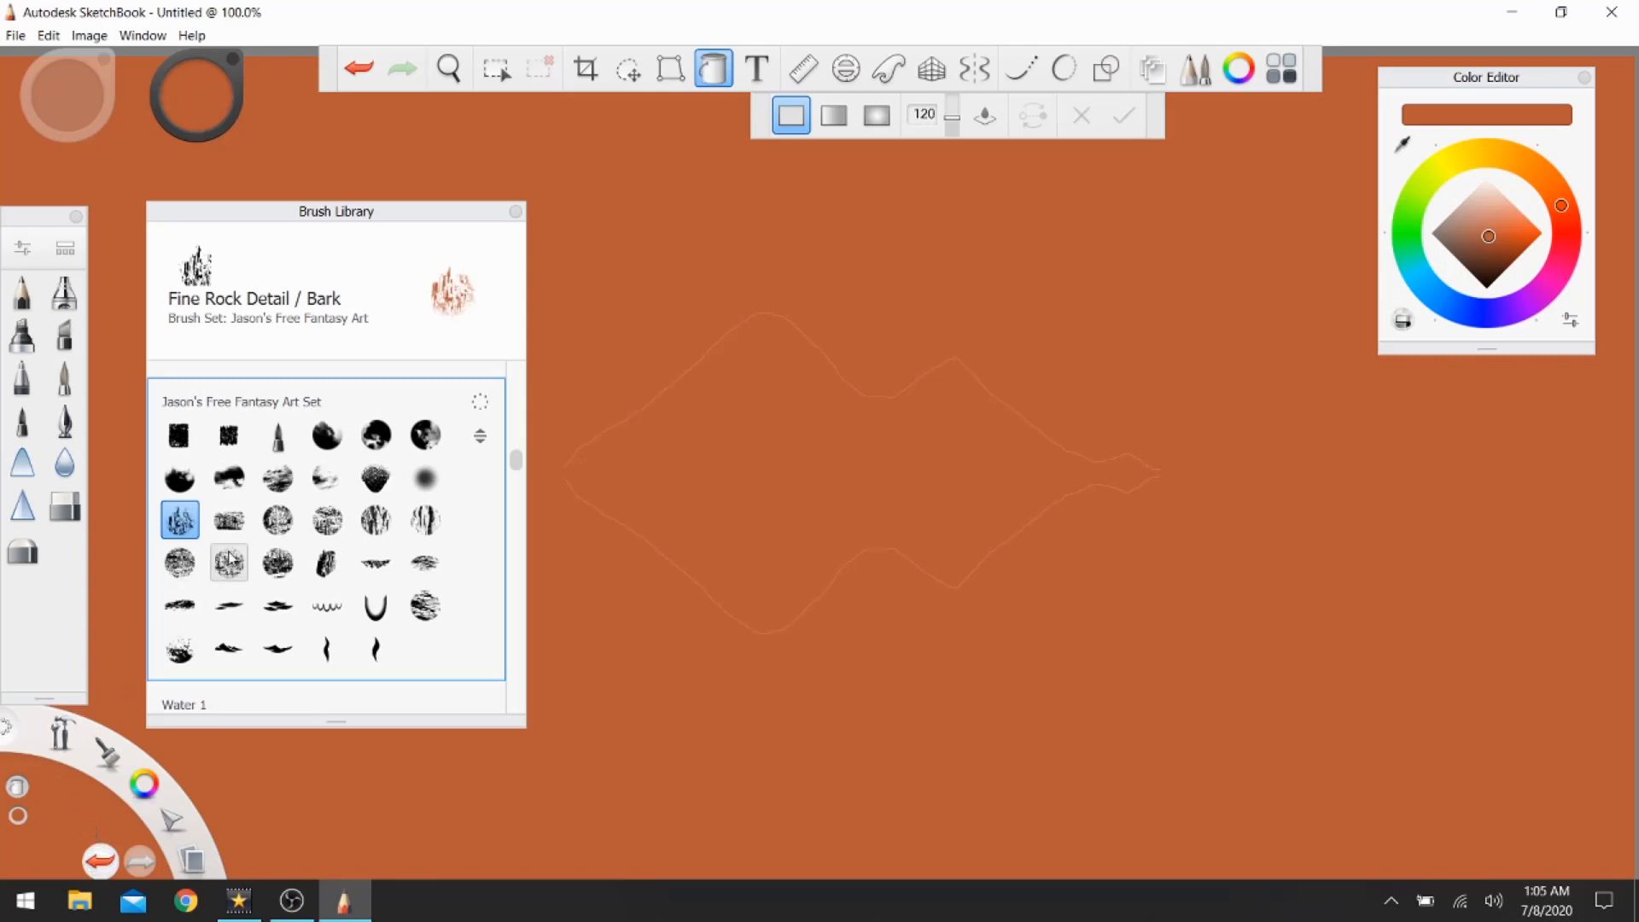
Start a new canvas, paint a burnt-orange bark texture mirrored about the horizontal axis, and turn off symmetry and close the Brush Library
click(18, 39)
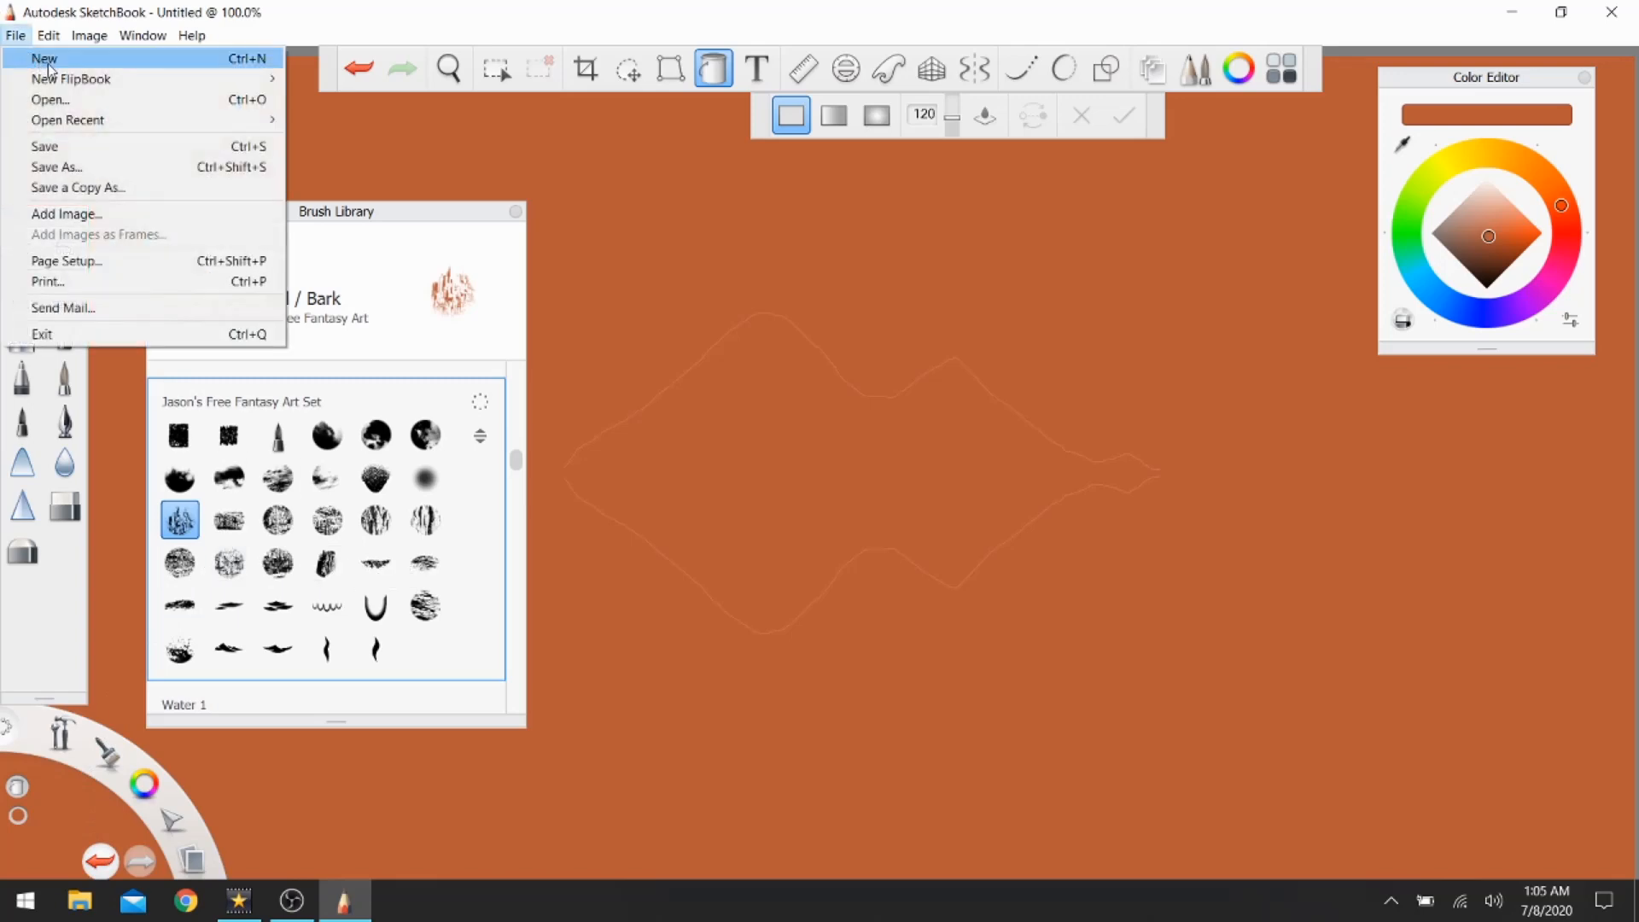
click(48, 60)
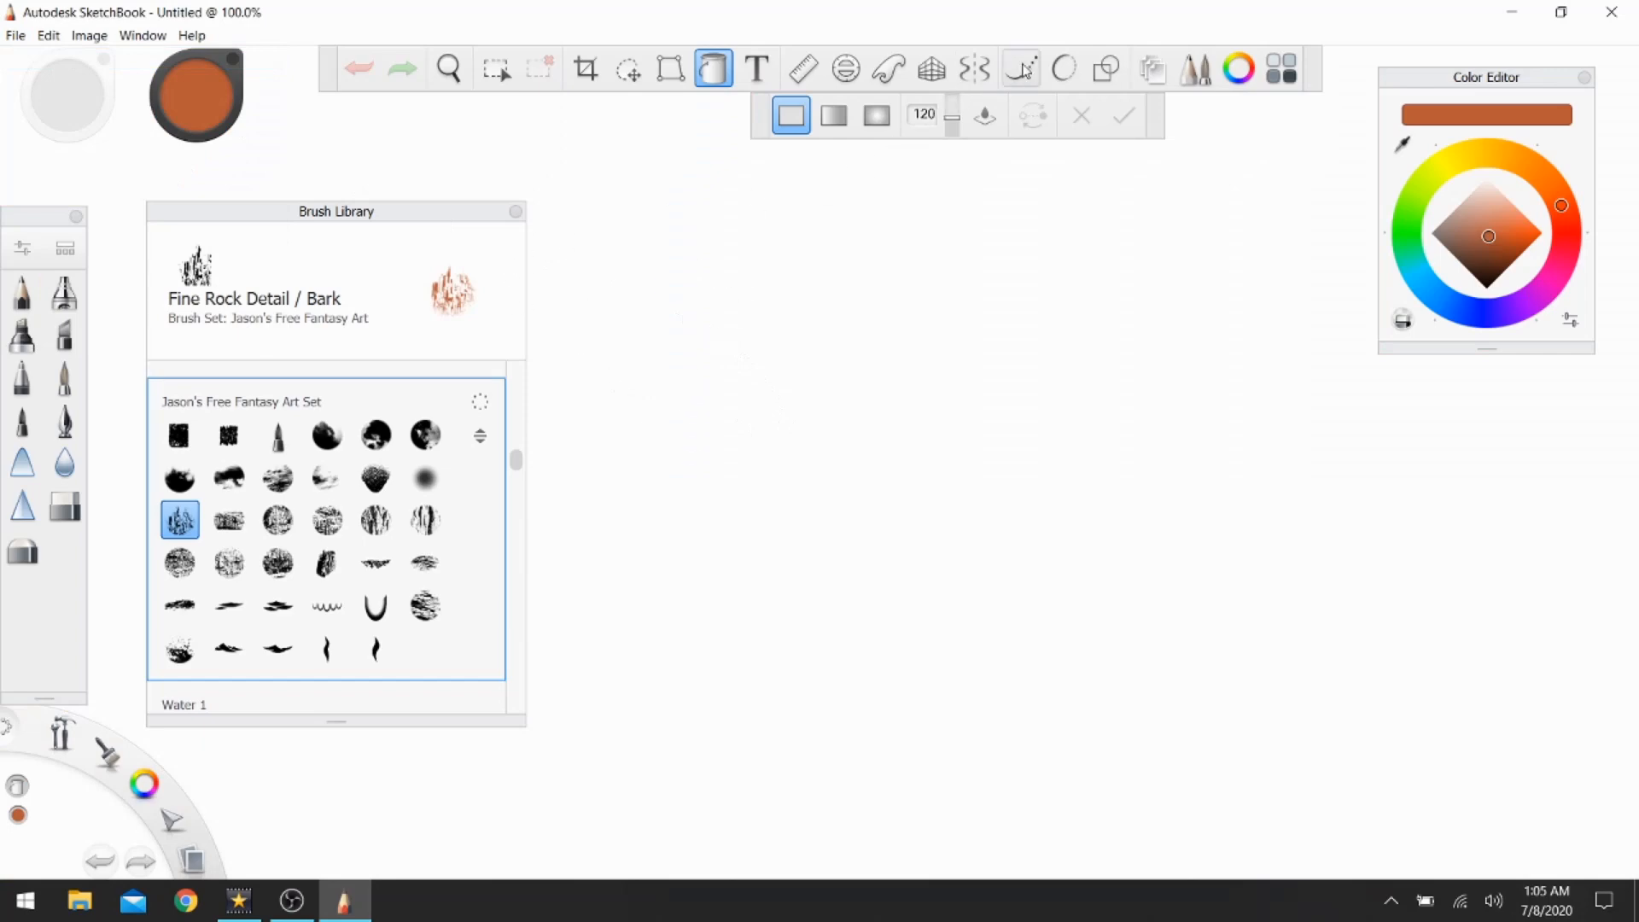
click(973, 68)
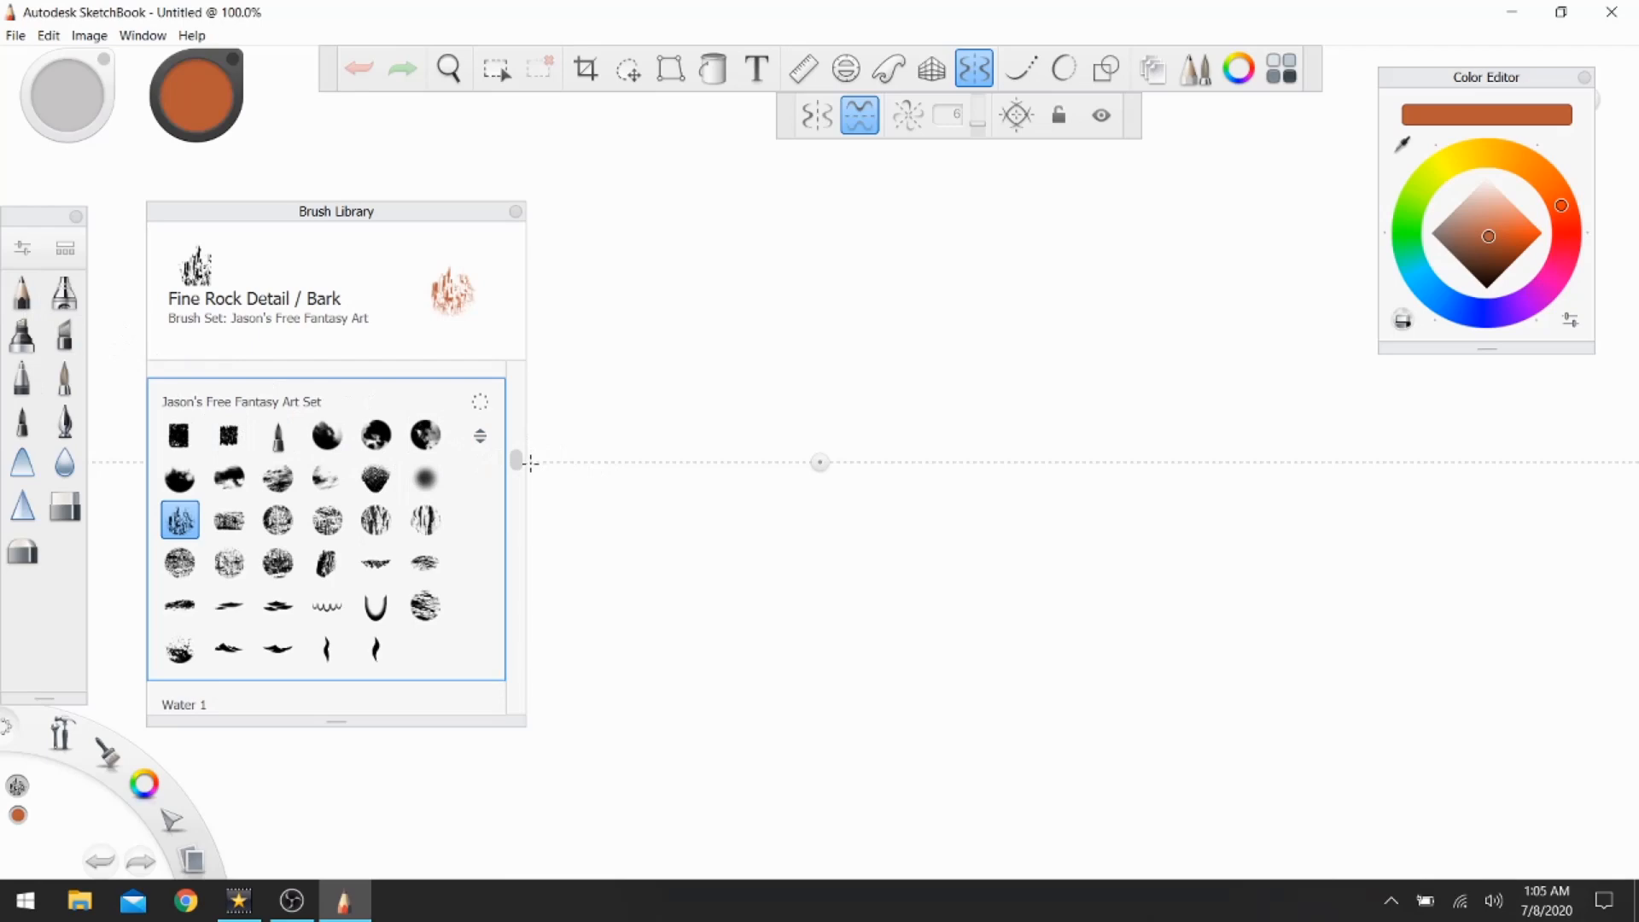
drag(530, 462, 575, 424)
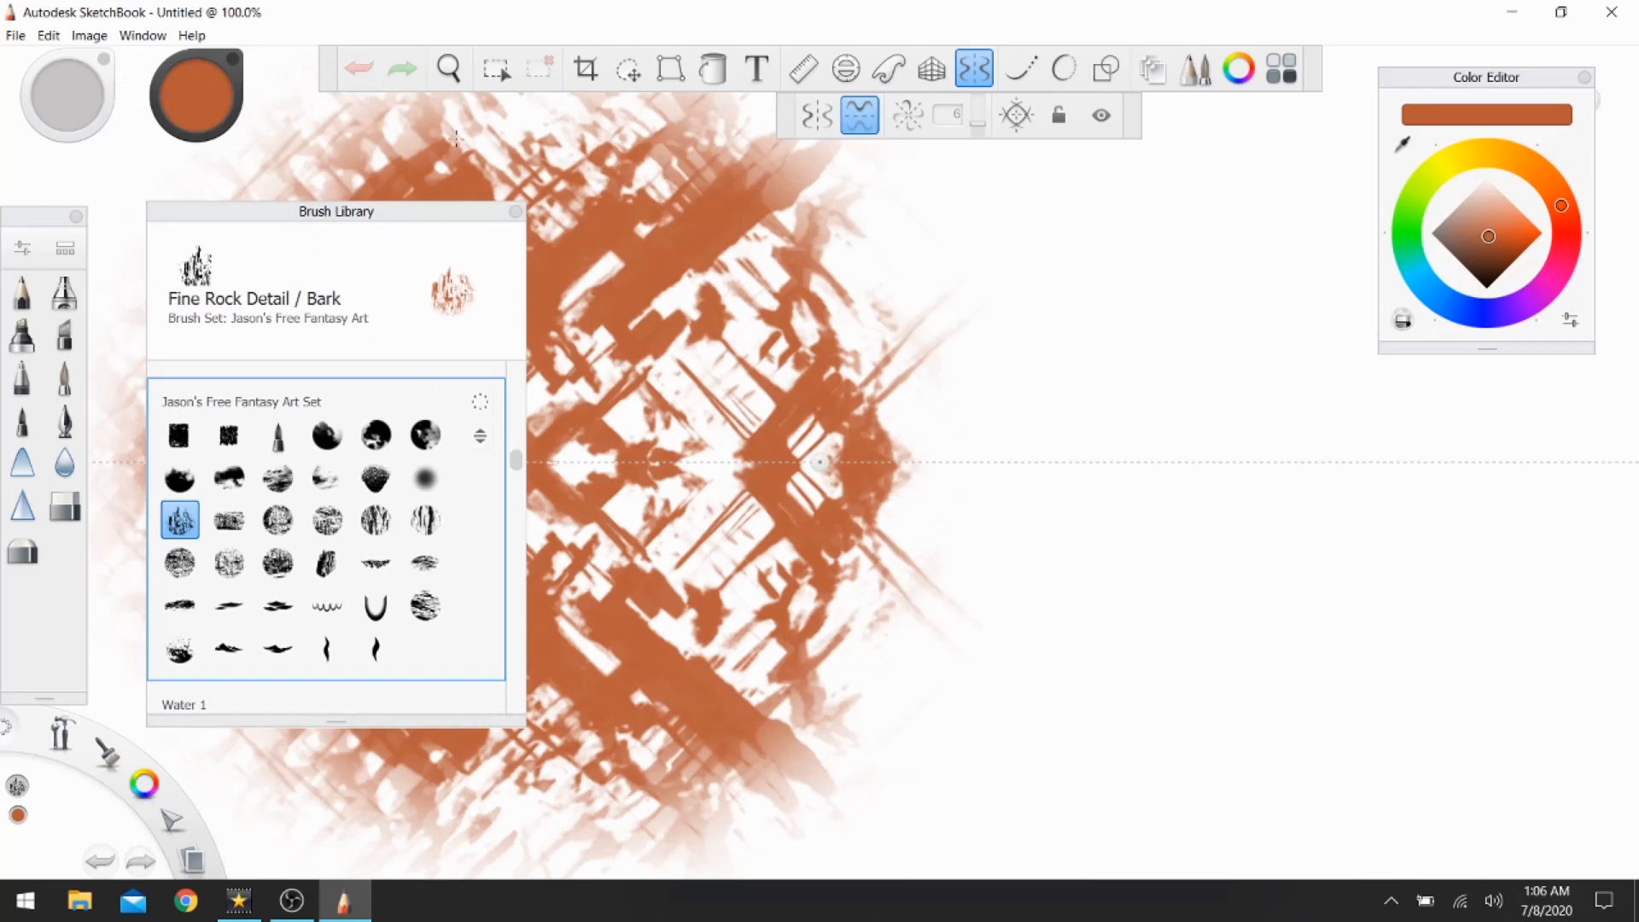
click(979, 78)
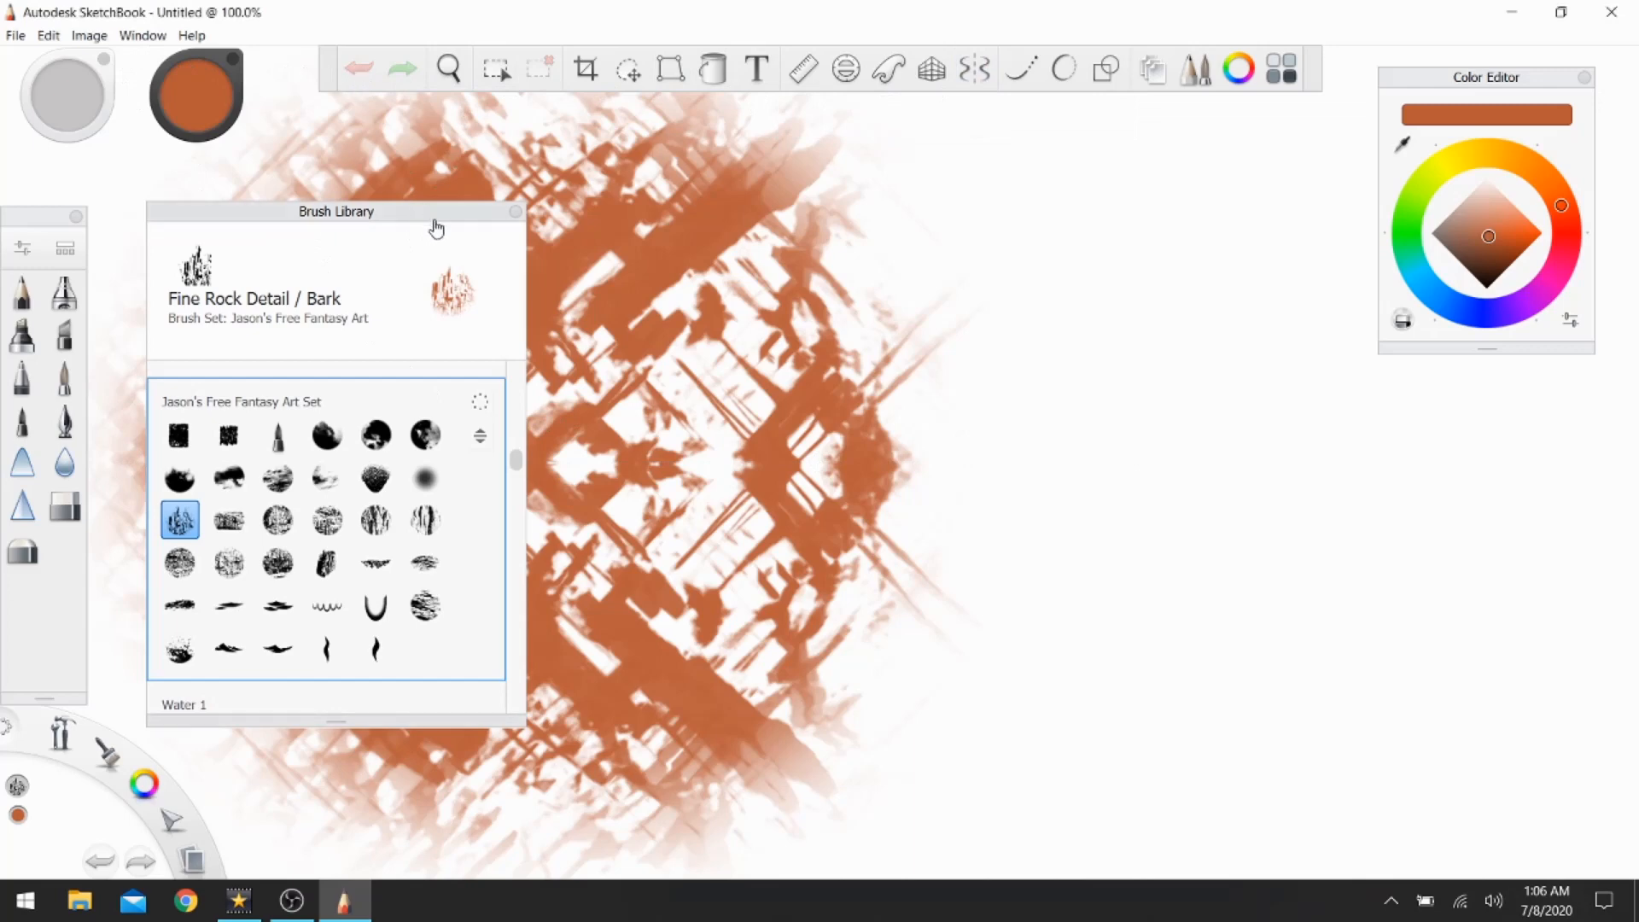
click(515, 212)
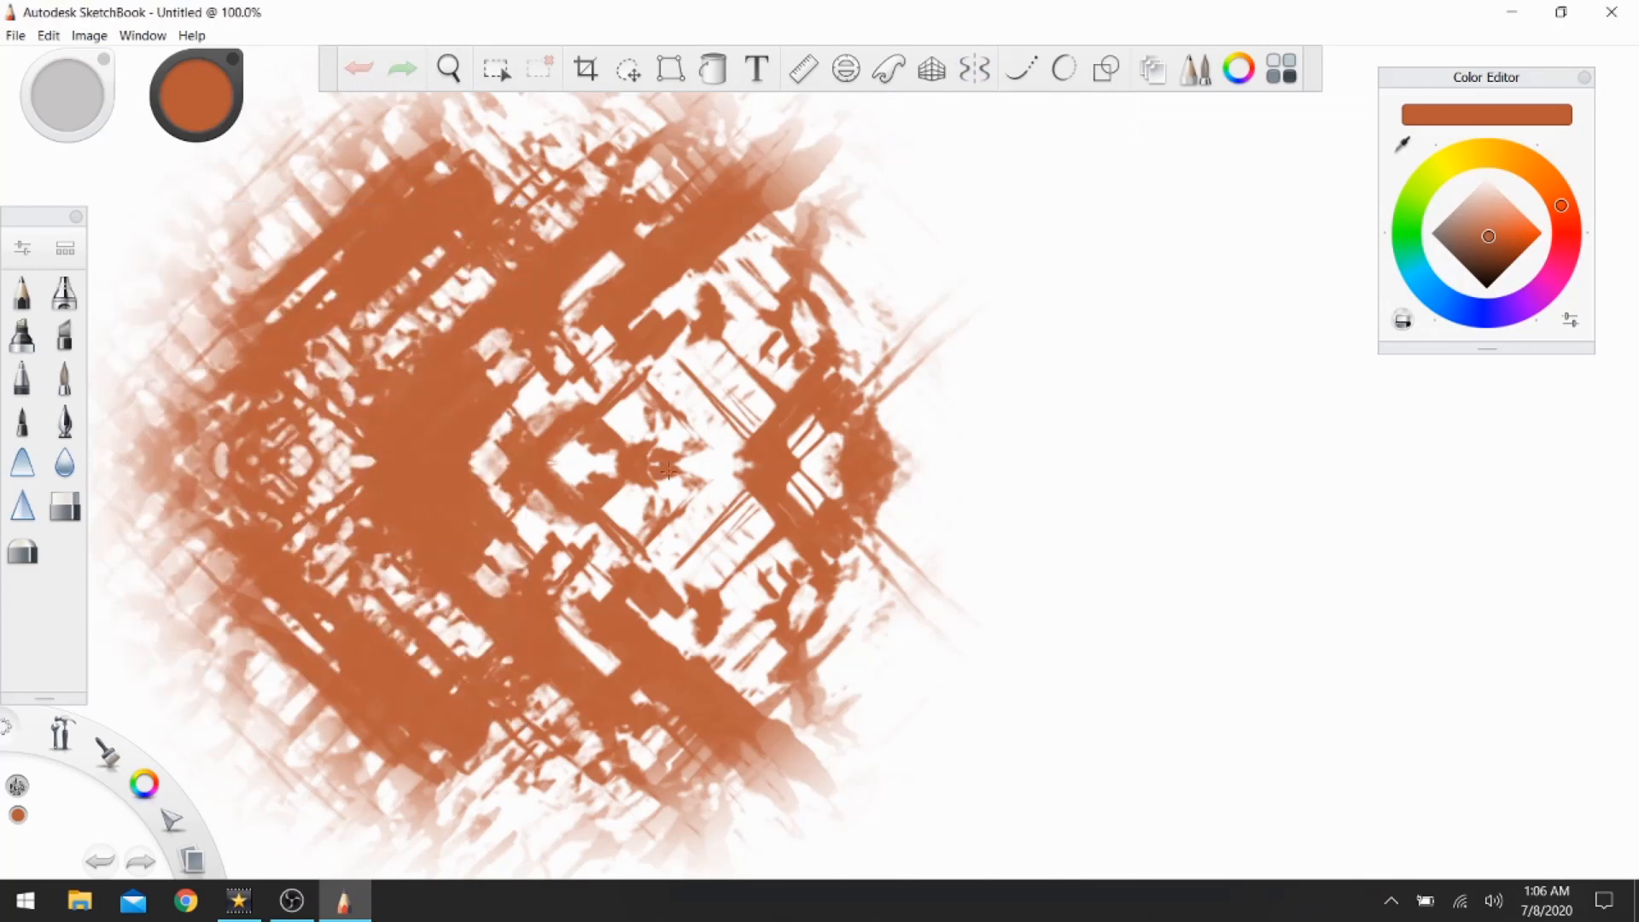
Start another blank canvas and relocate the Lagoon controls to the lower-right corner of the canvas
click(16, 35)
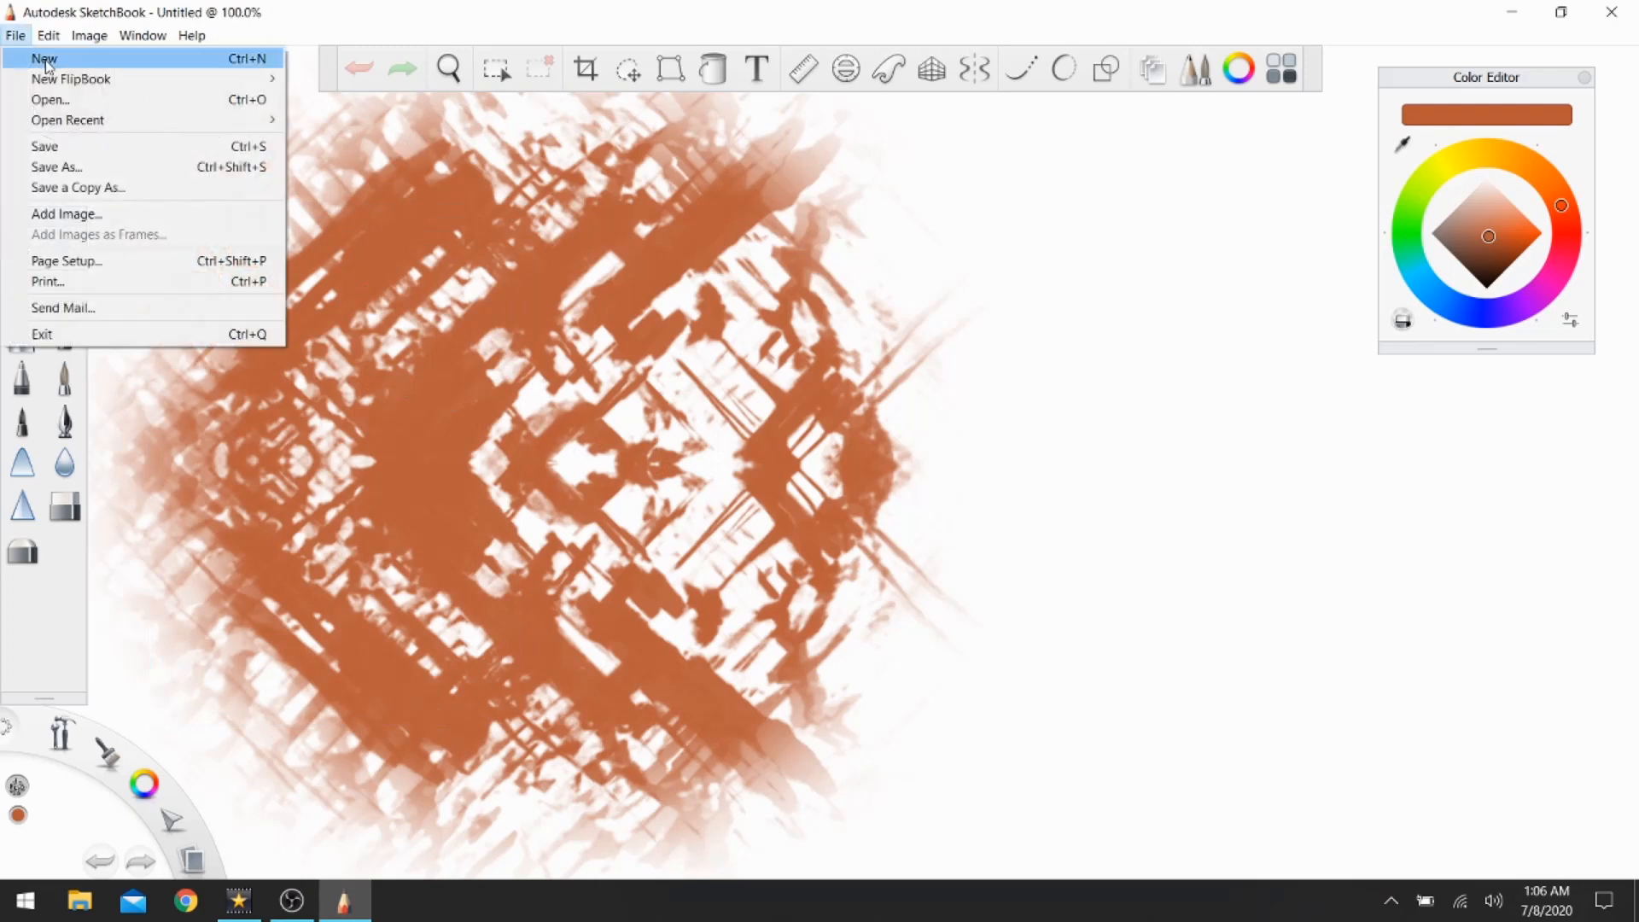
click(45, 60)
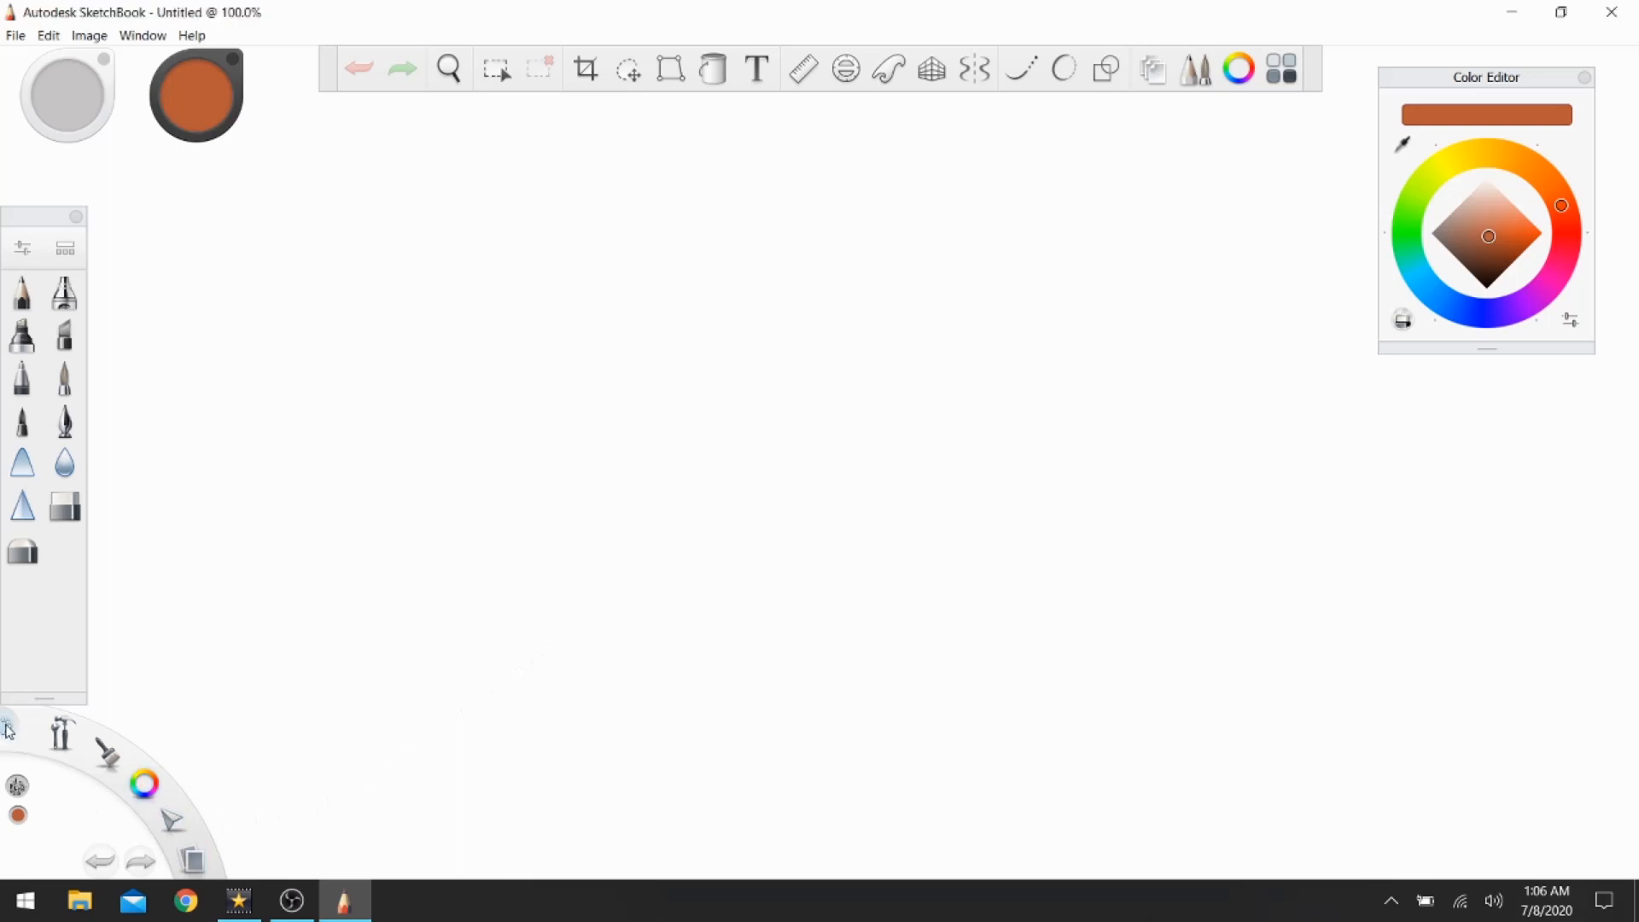
mouse_move(6, 727)
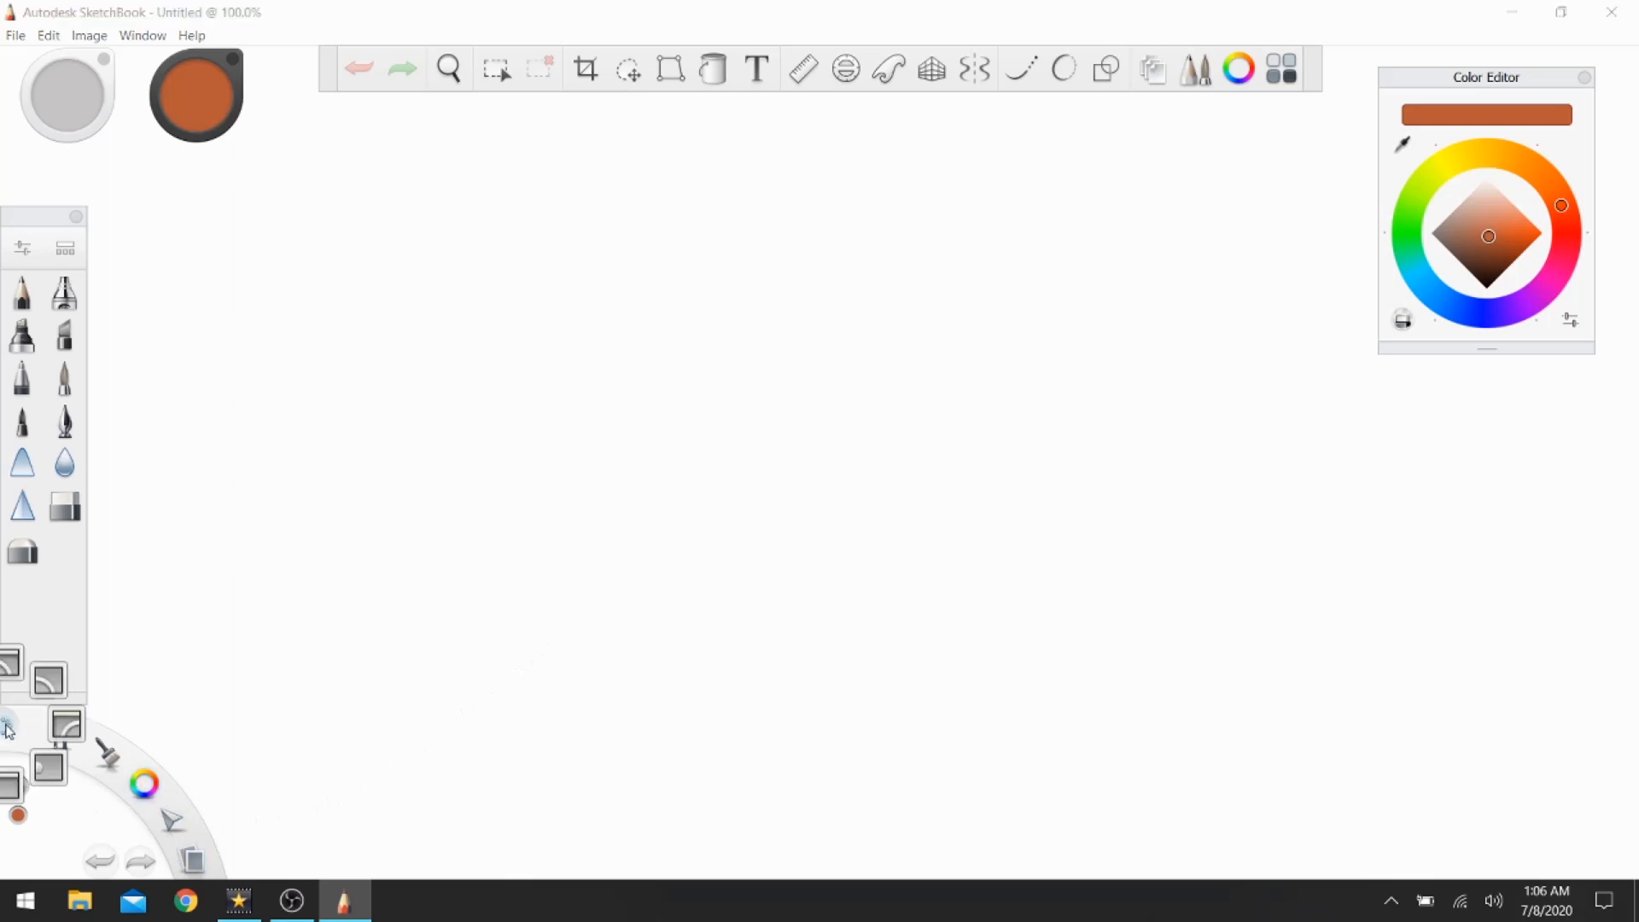
click(67, 724)
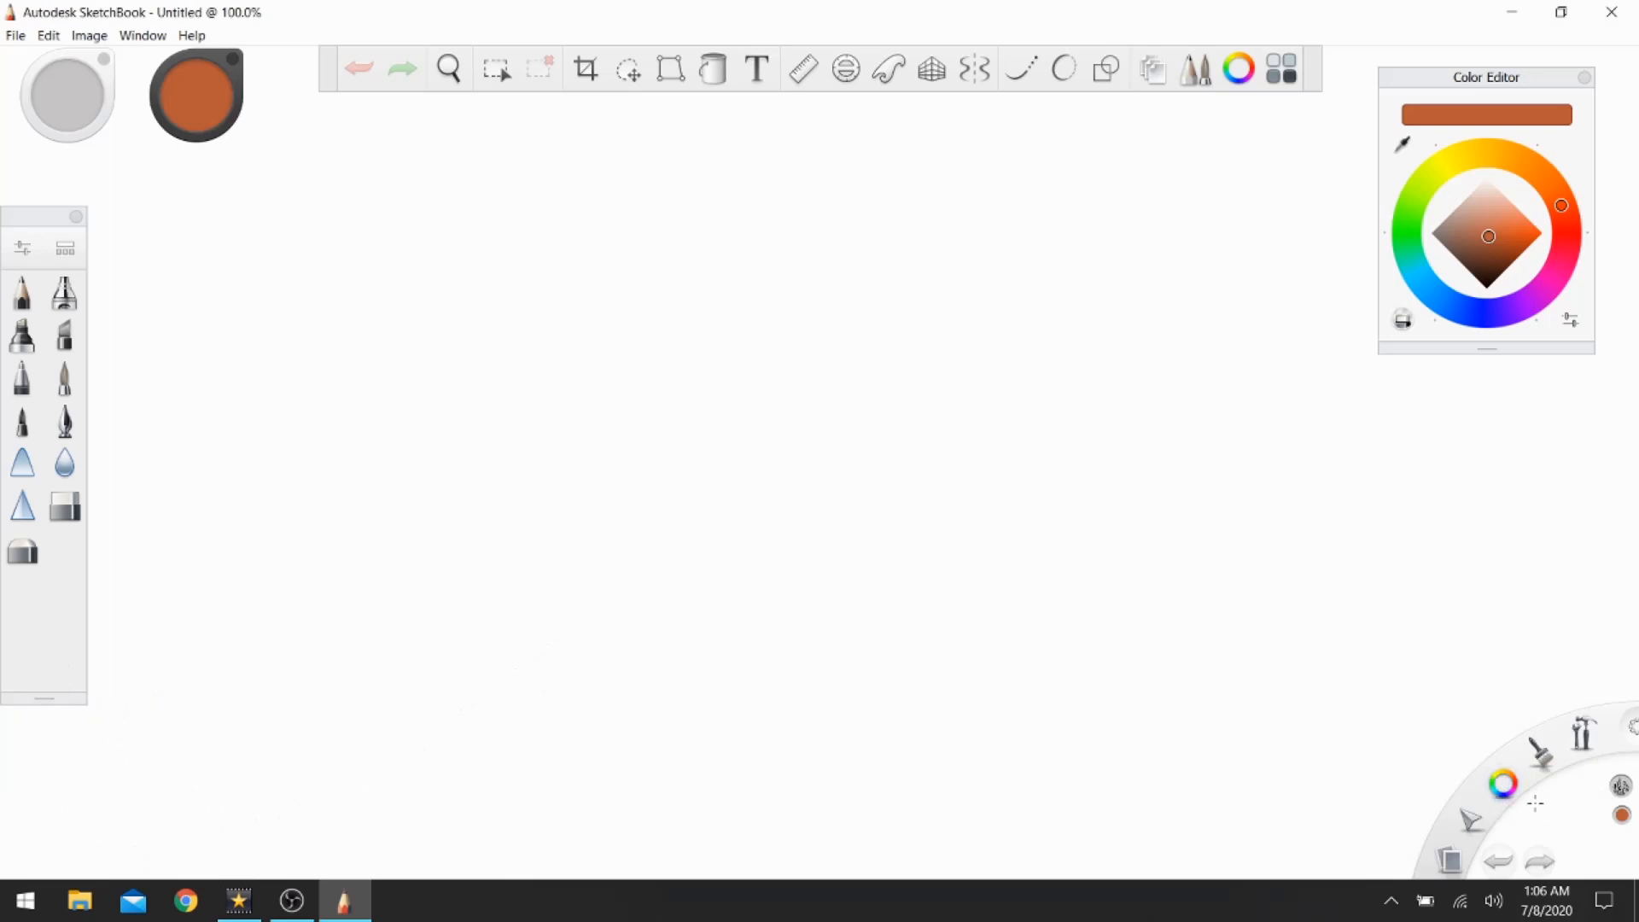
mouse_move(1634, 727)
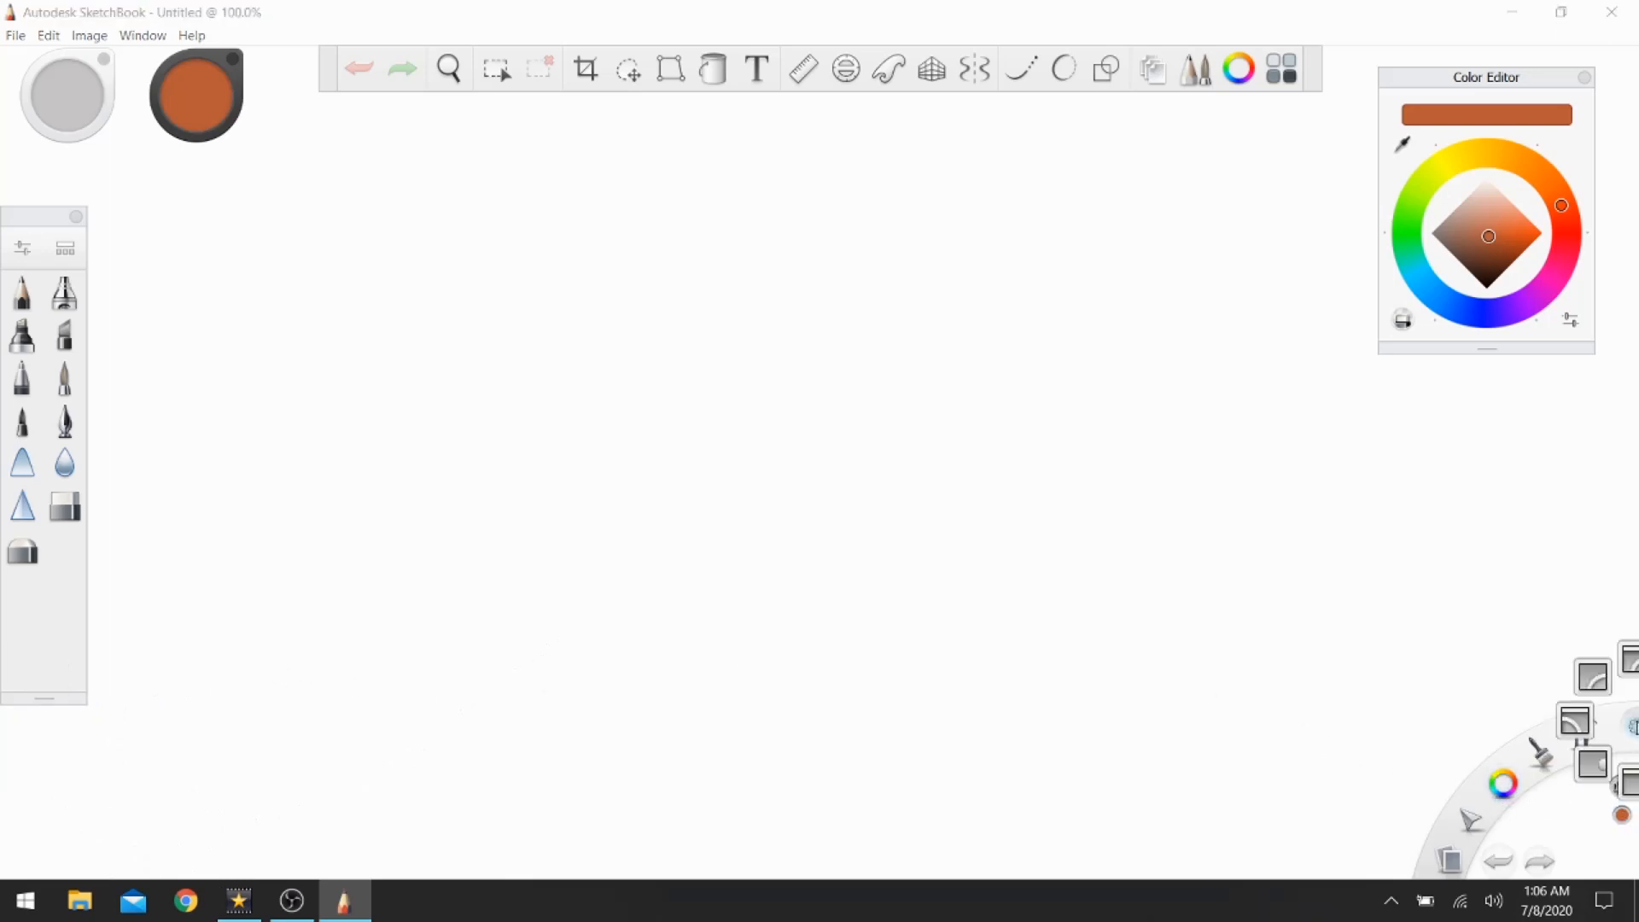
click(1628, 735)
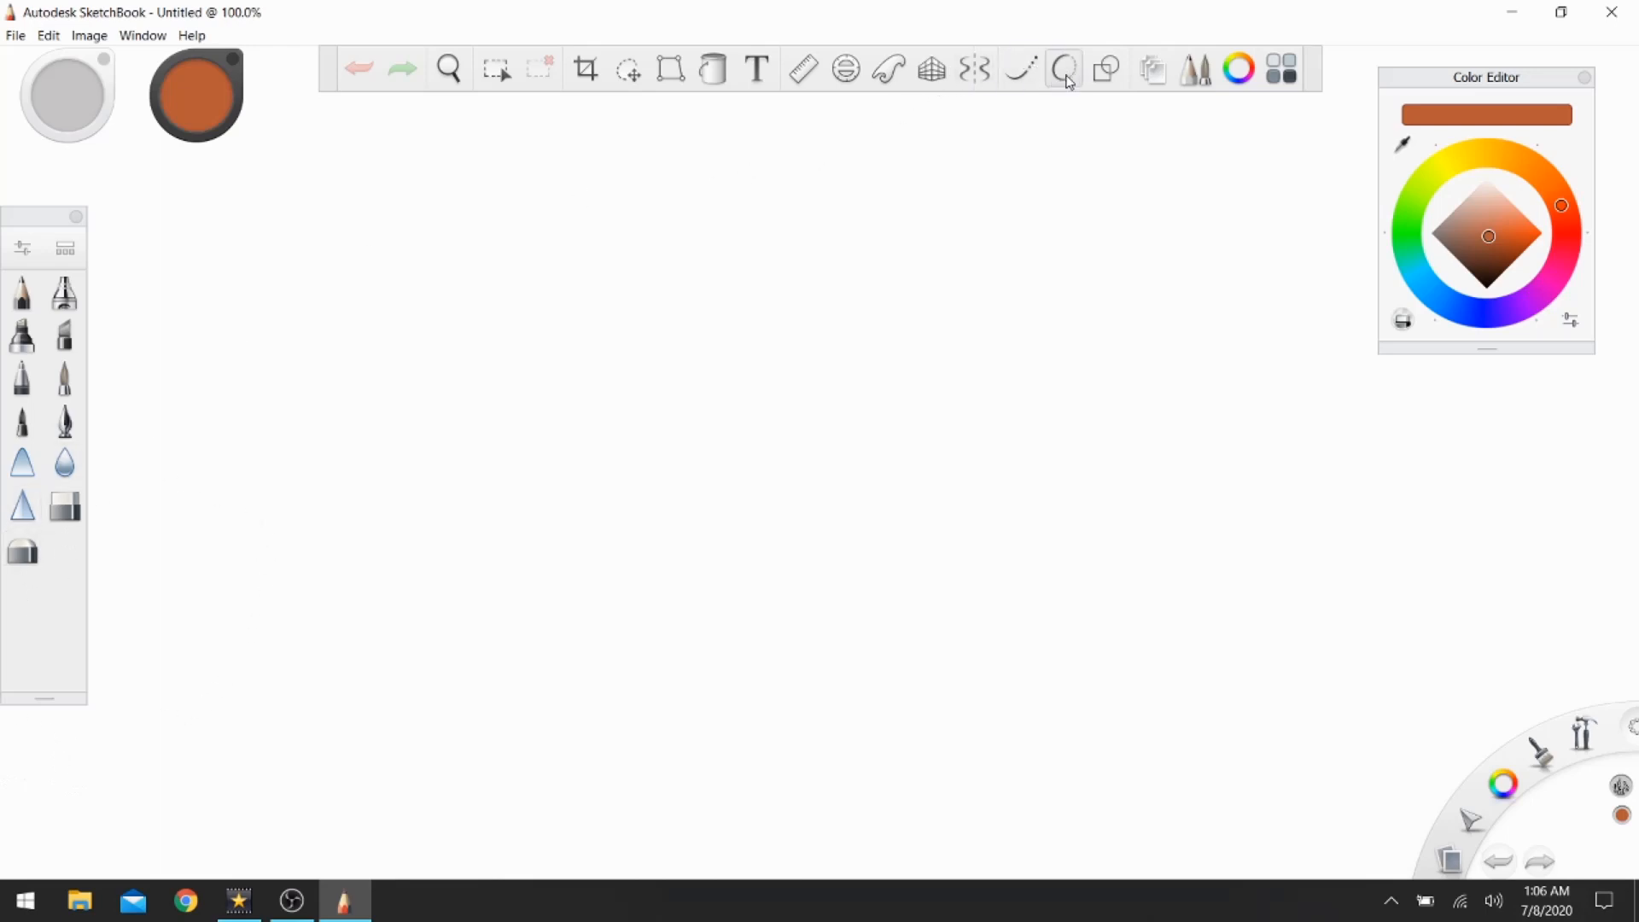
Turn on horizontal-axis symmetry, shift the axis slightly down, and draw a closed, wavy pencil outline tapering to a point along it
click(971, 83)
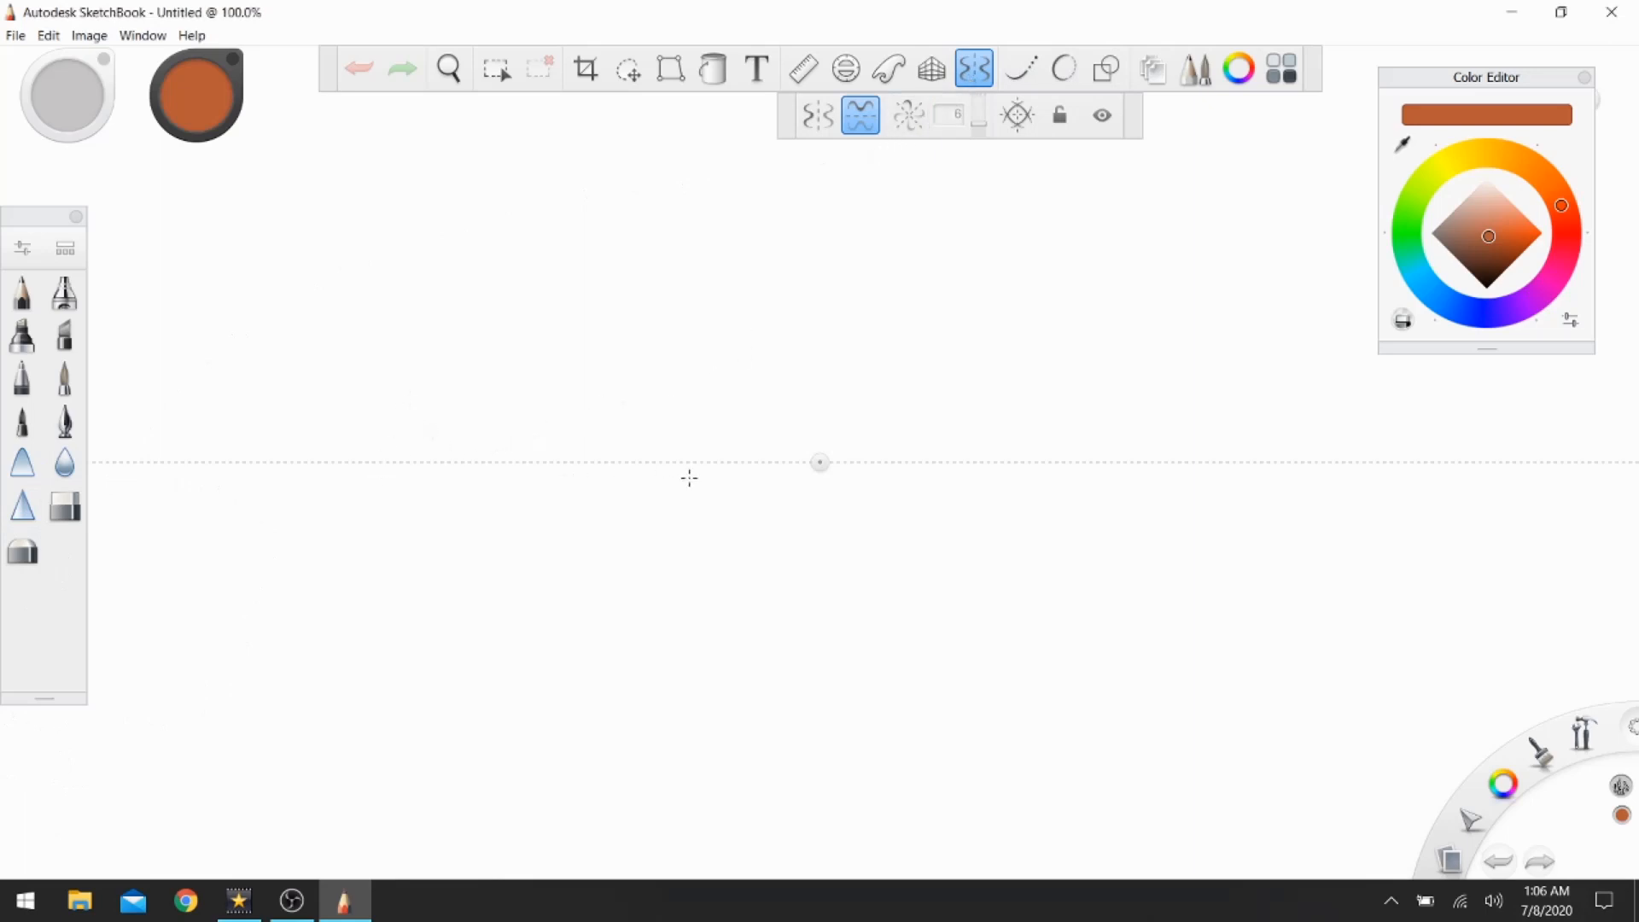
drag(819, 462, 818, 525)
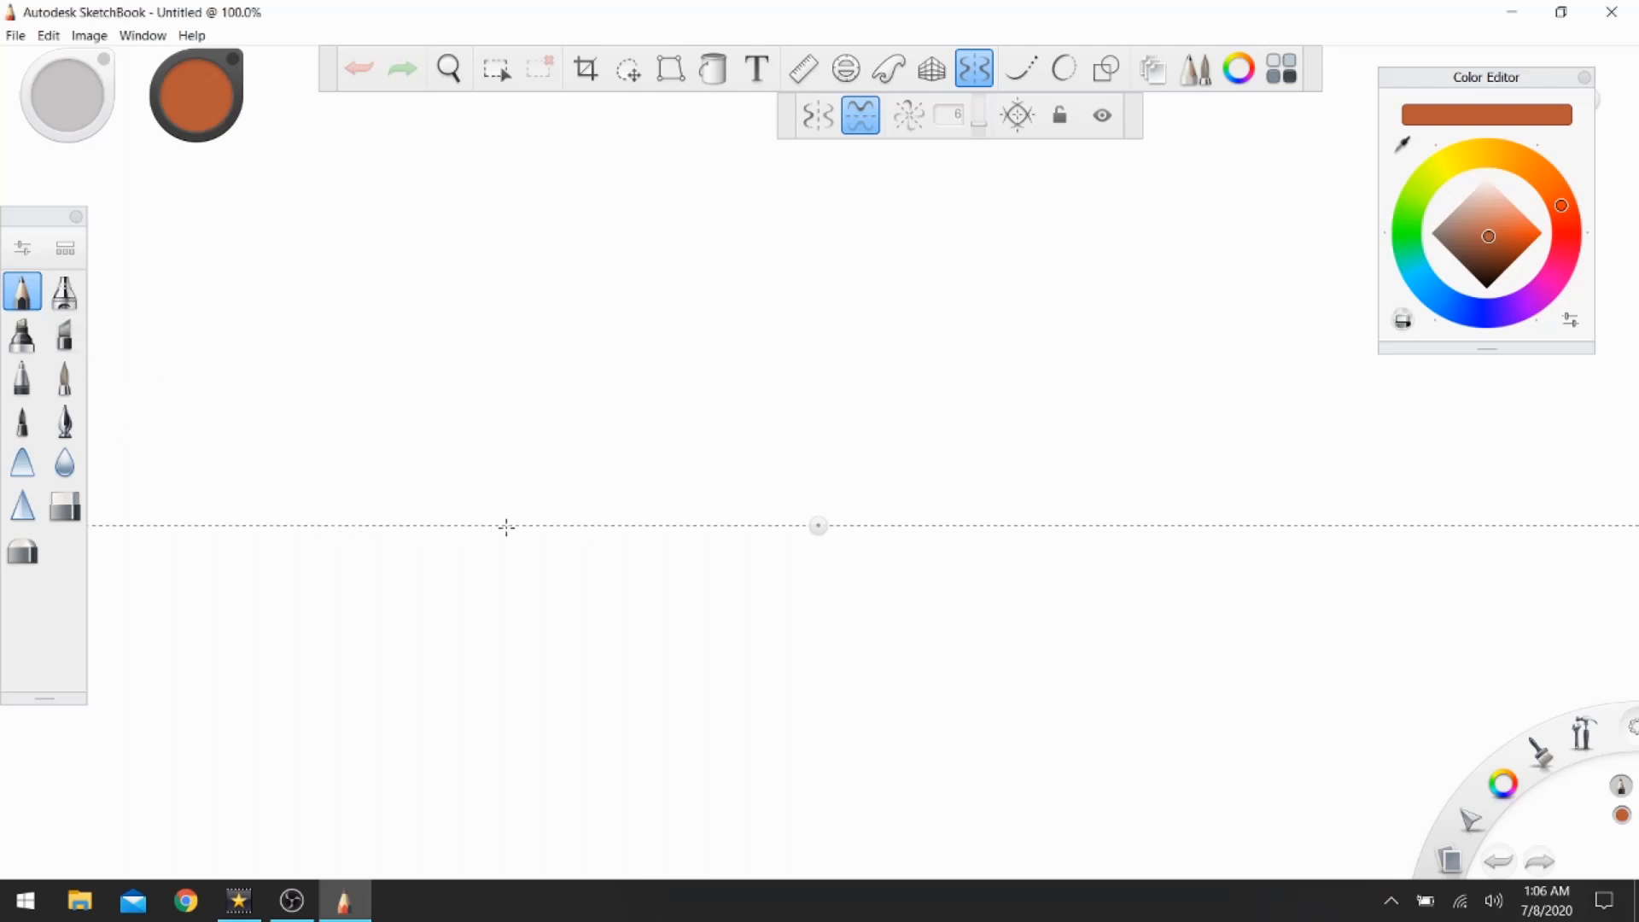
mouse_move(500, 525)
mouse_down()
mouse_move(577, 412)
mouse_move(653, 389)
mouse_move(729, 315)
mouse_move(841, 474)
mouse_move(876, 457)
mouse_move(918, 479)
mouse_move(989, 435)
mouse_move(1125, 508)
mouse_move(1162, 507)
mouse_up()
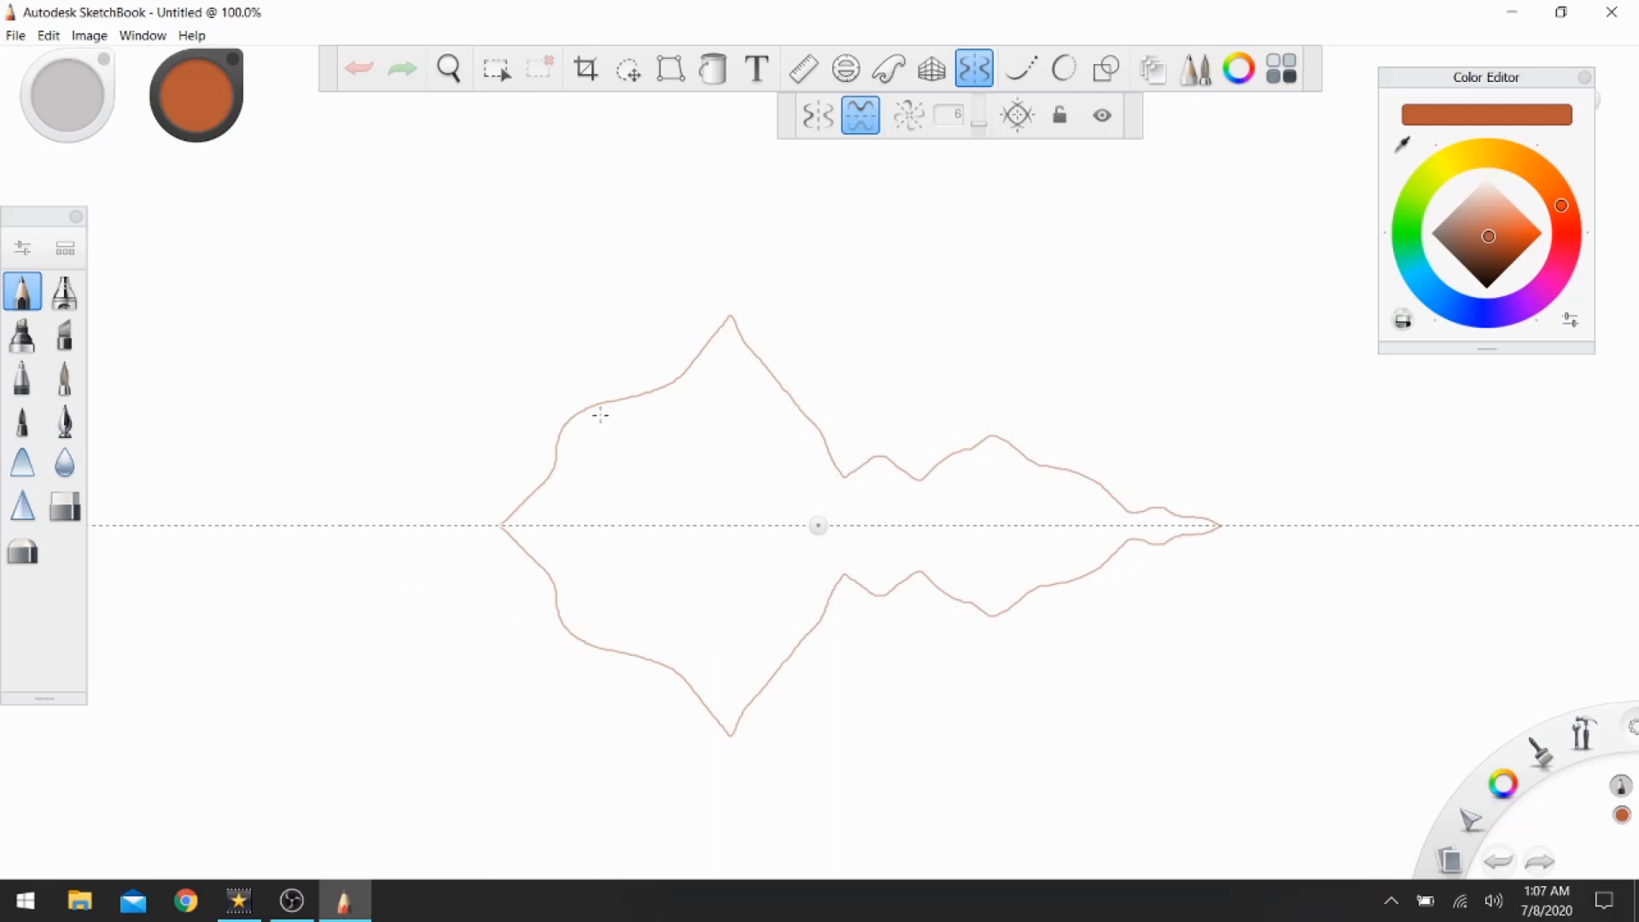
Turn off symmetry and apply a solid burnt-orange flood fill from inside the pencil outline
click(977, 73)
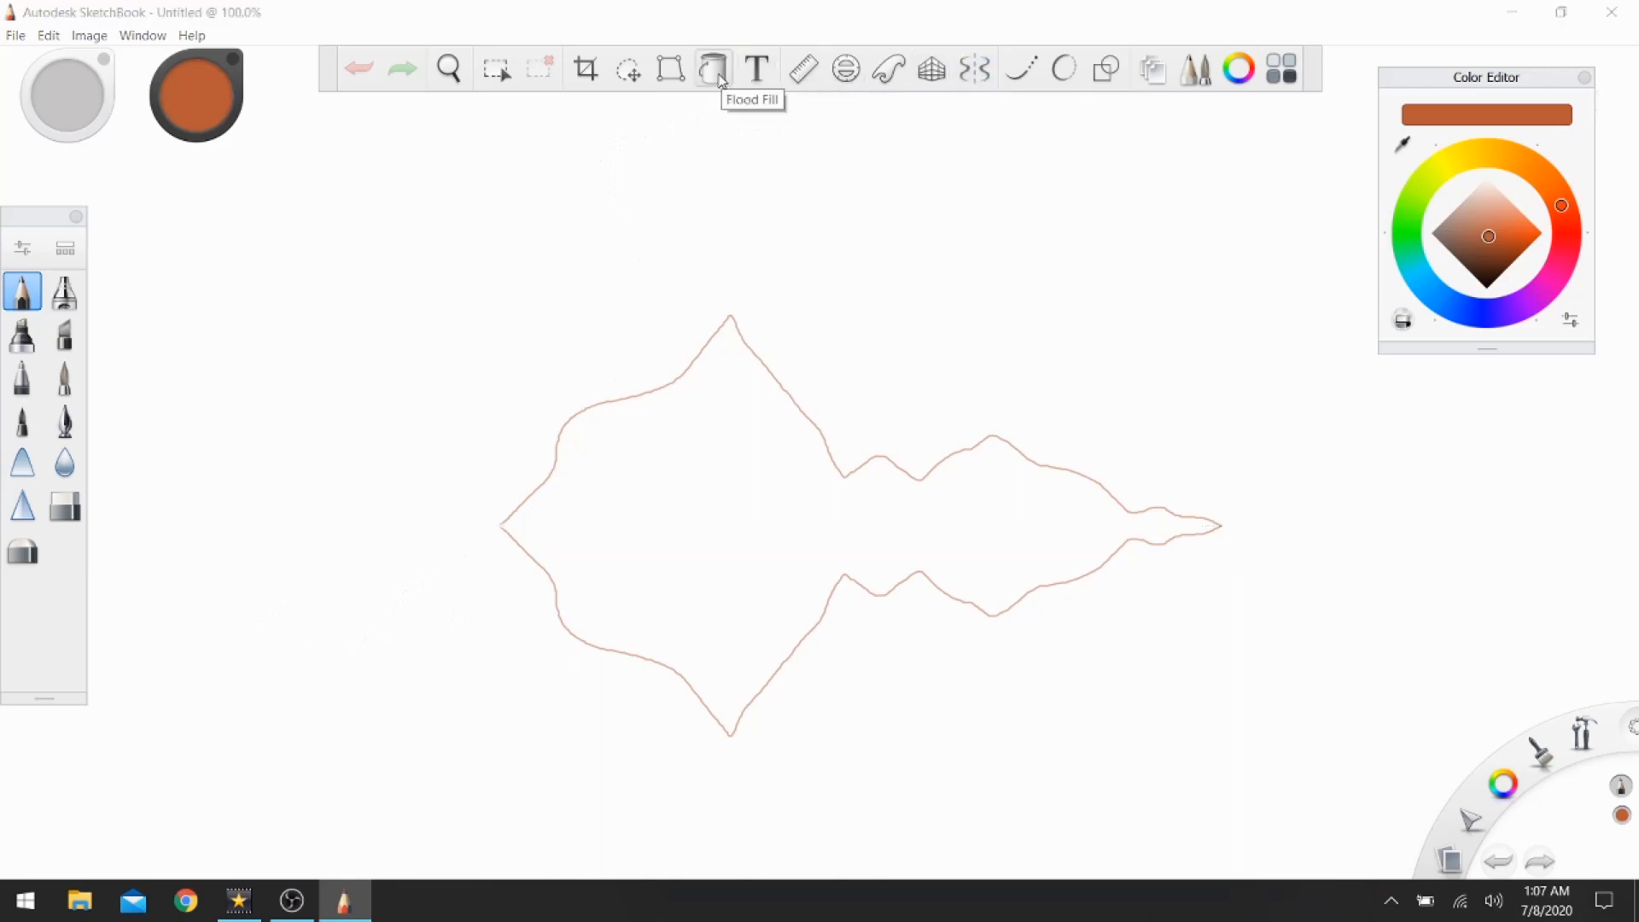
click(715, 72)
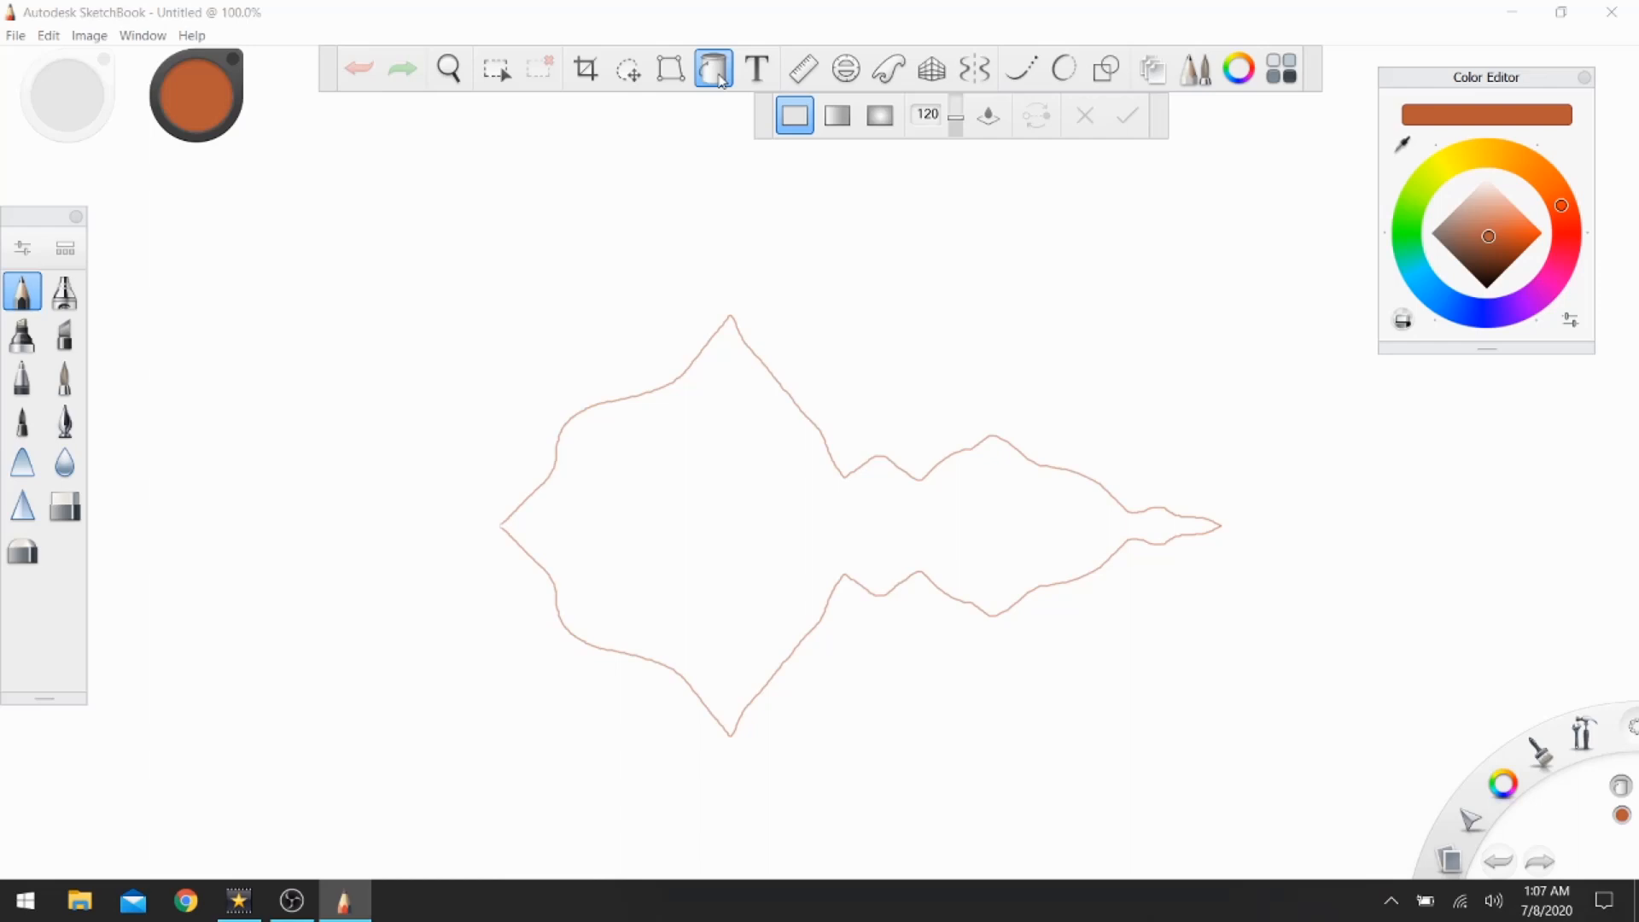
click(682, 423)
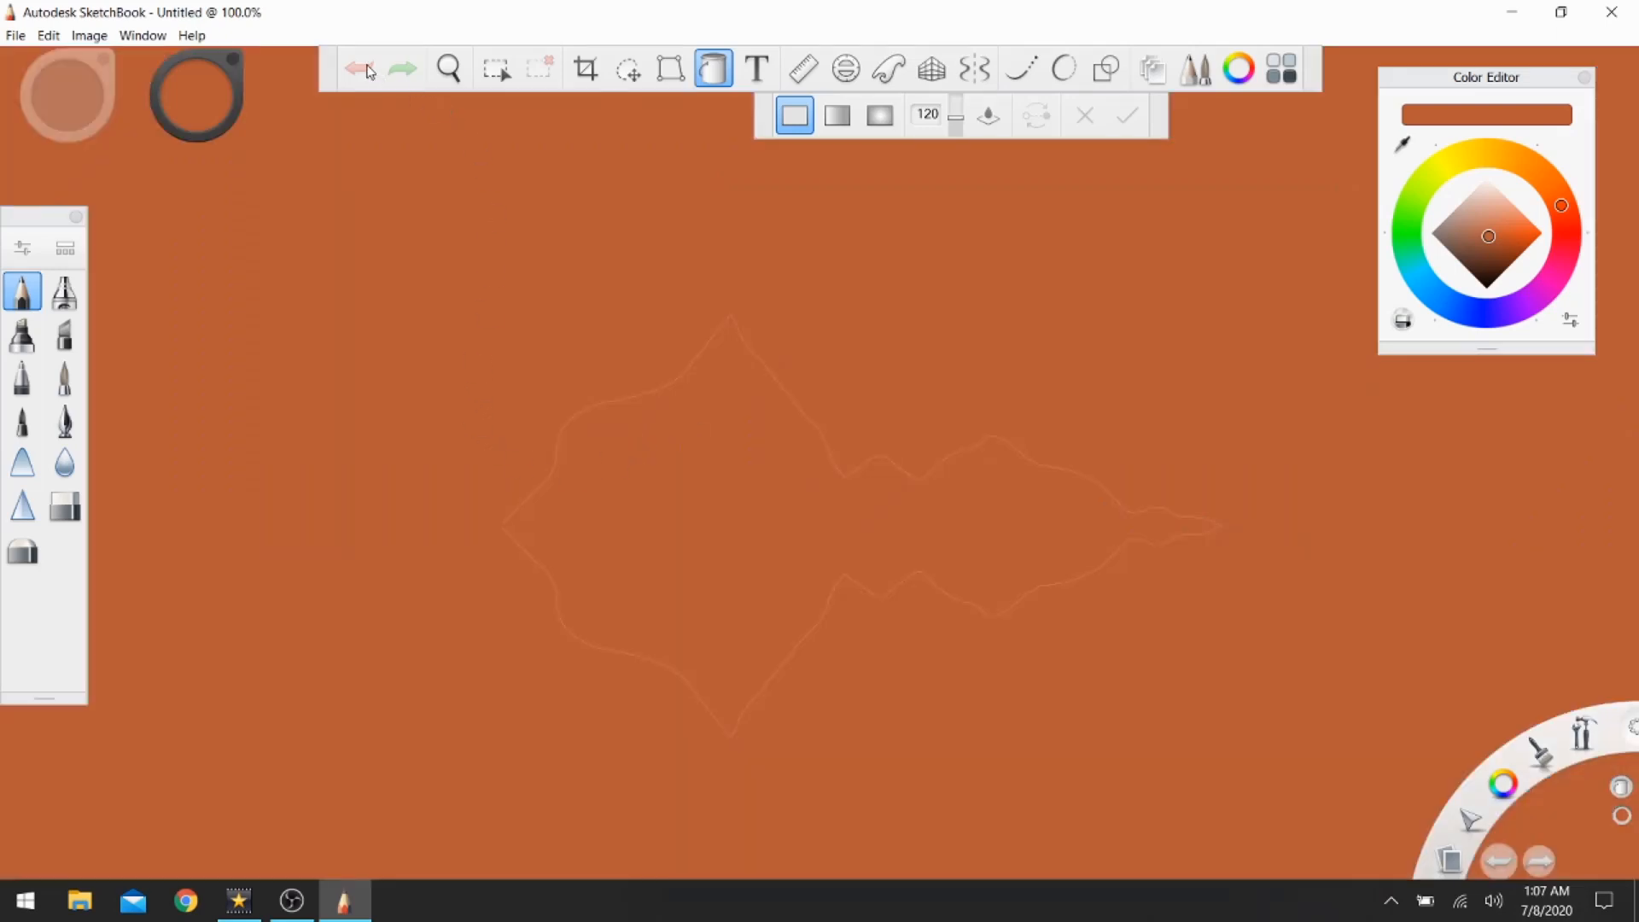
Look for a way to undo the fill, and replace the filled drawing with a new blank canvas
click(48, 35)
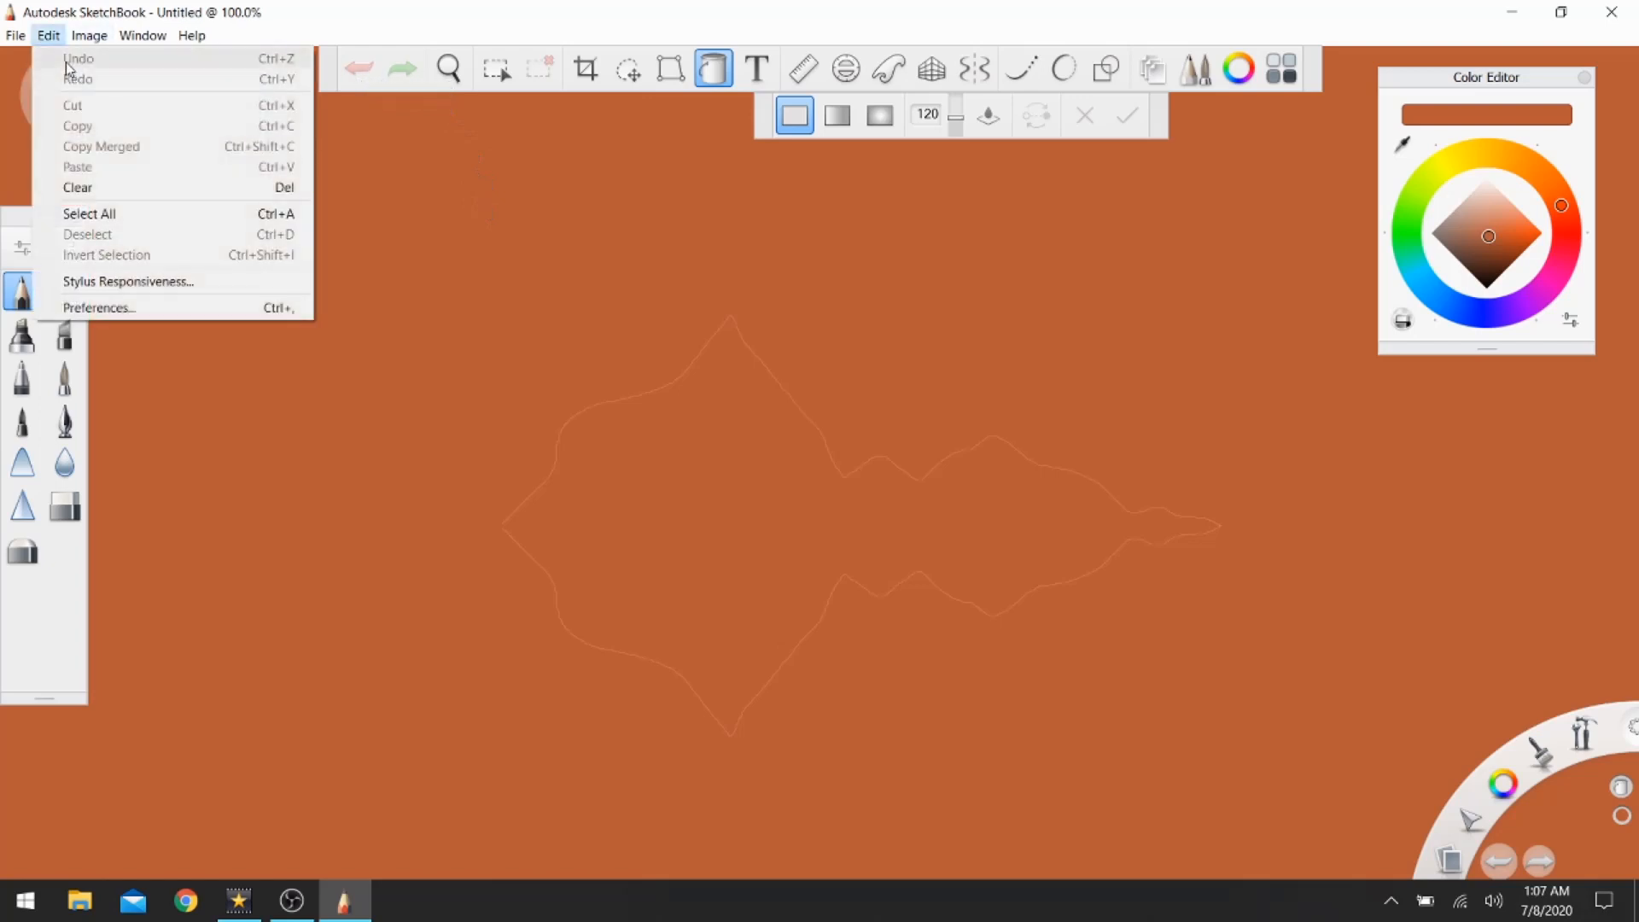
click(477, 27)
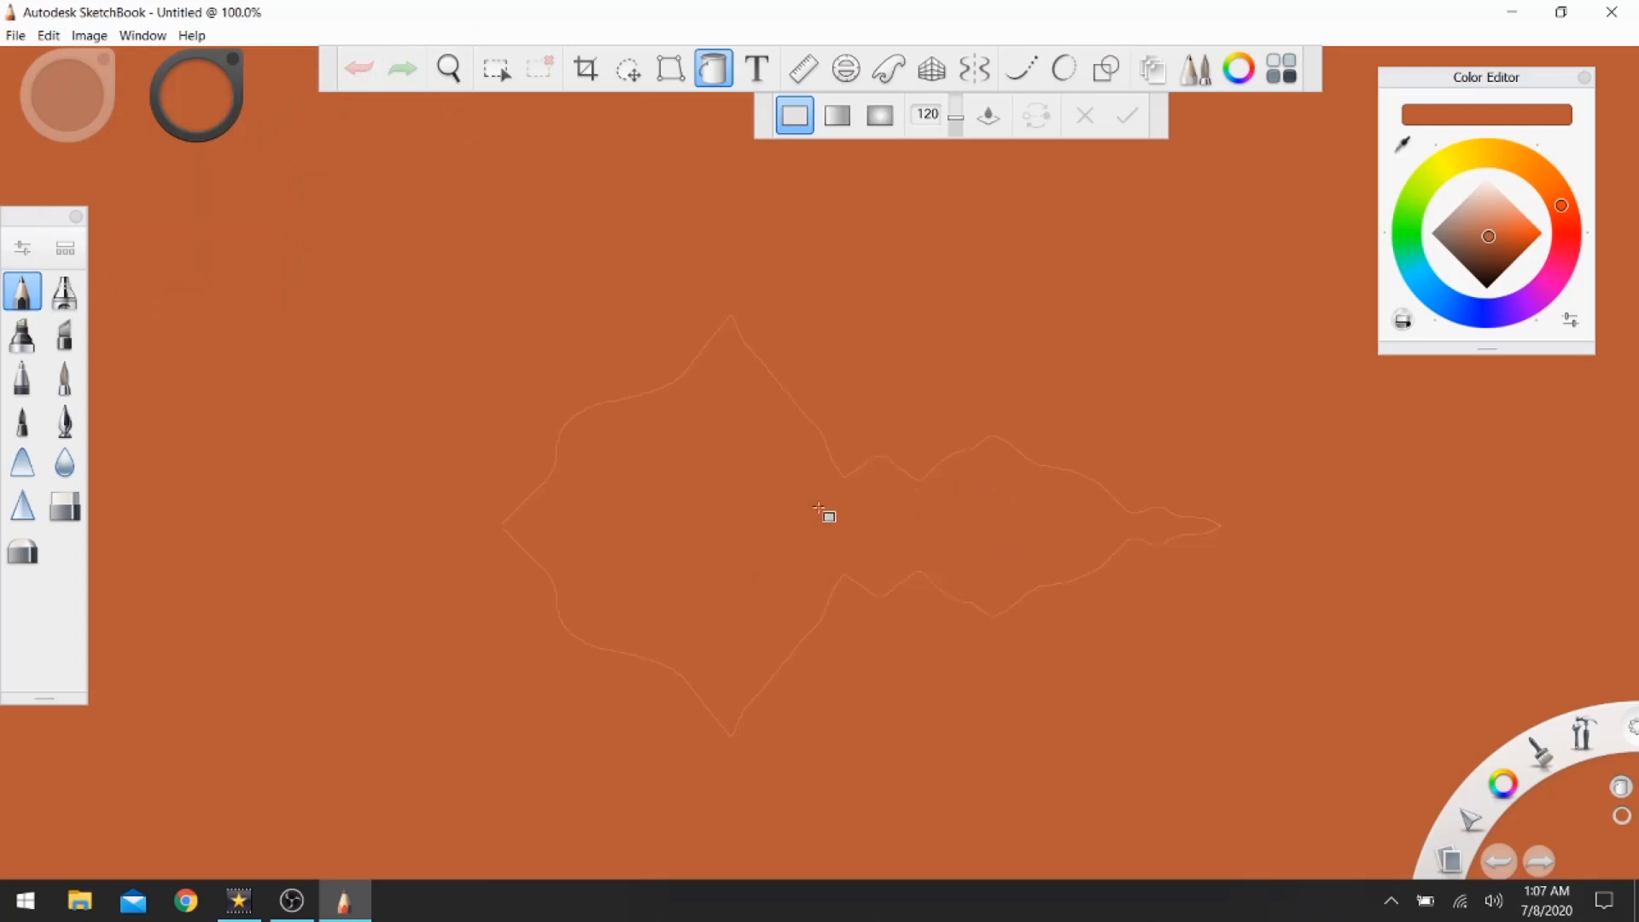
click(16, 35)
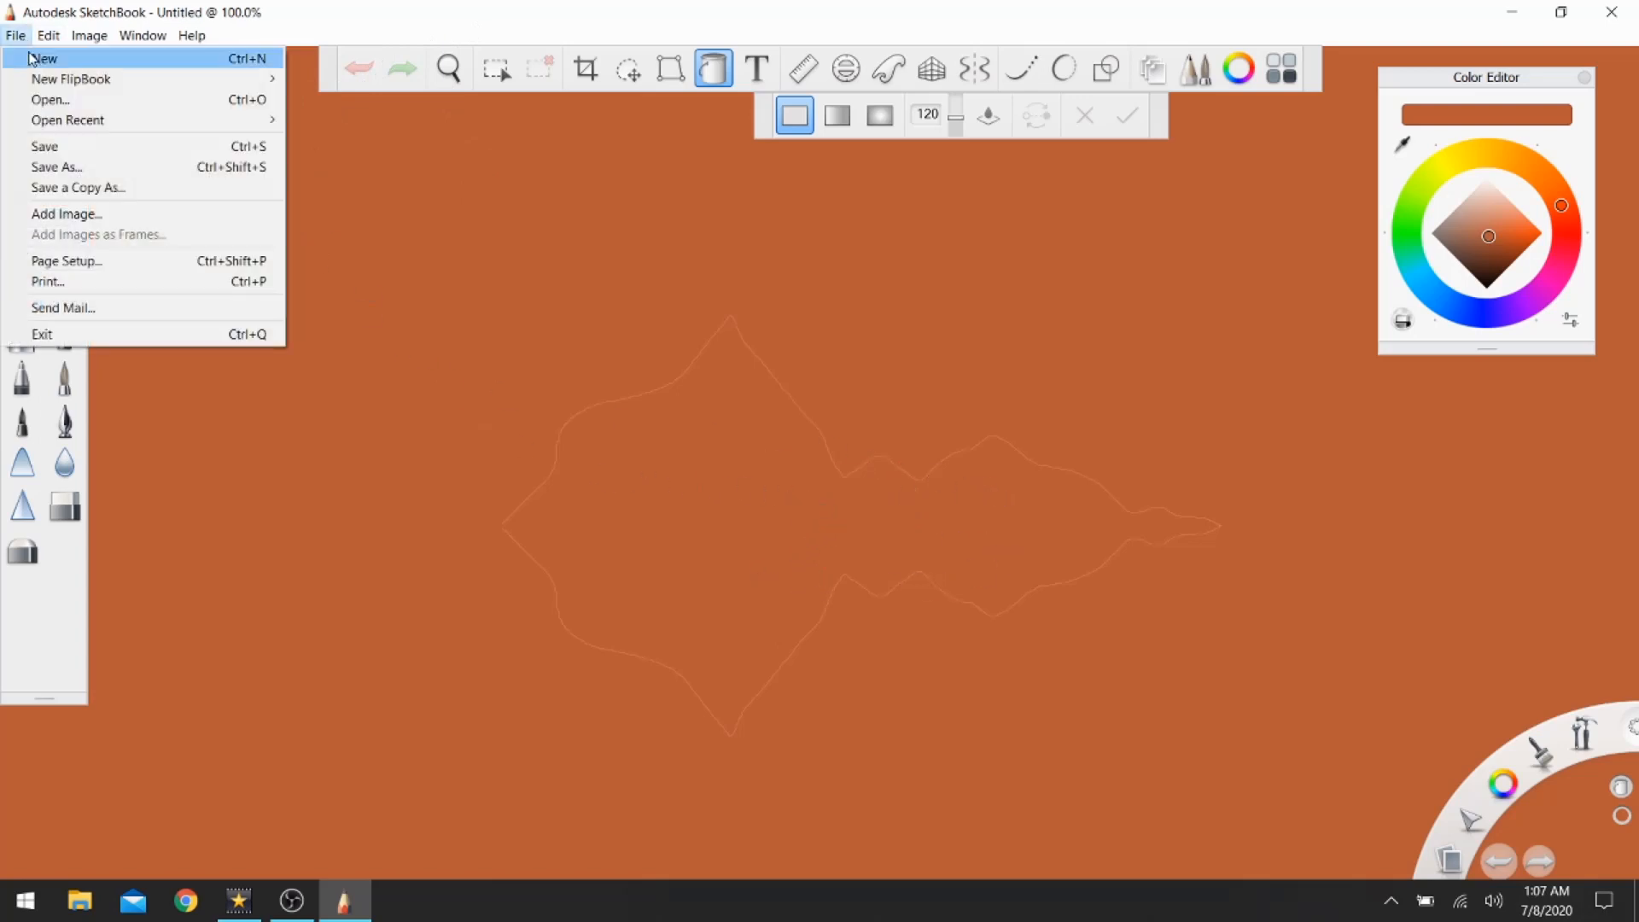
click(41, 59)
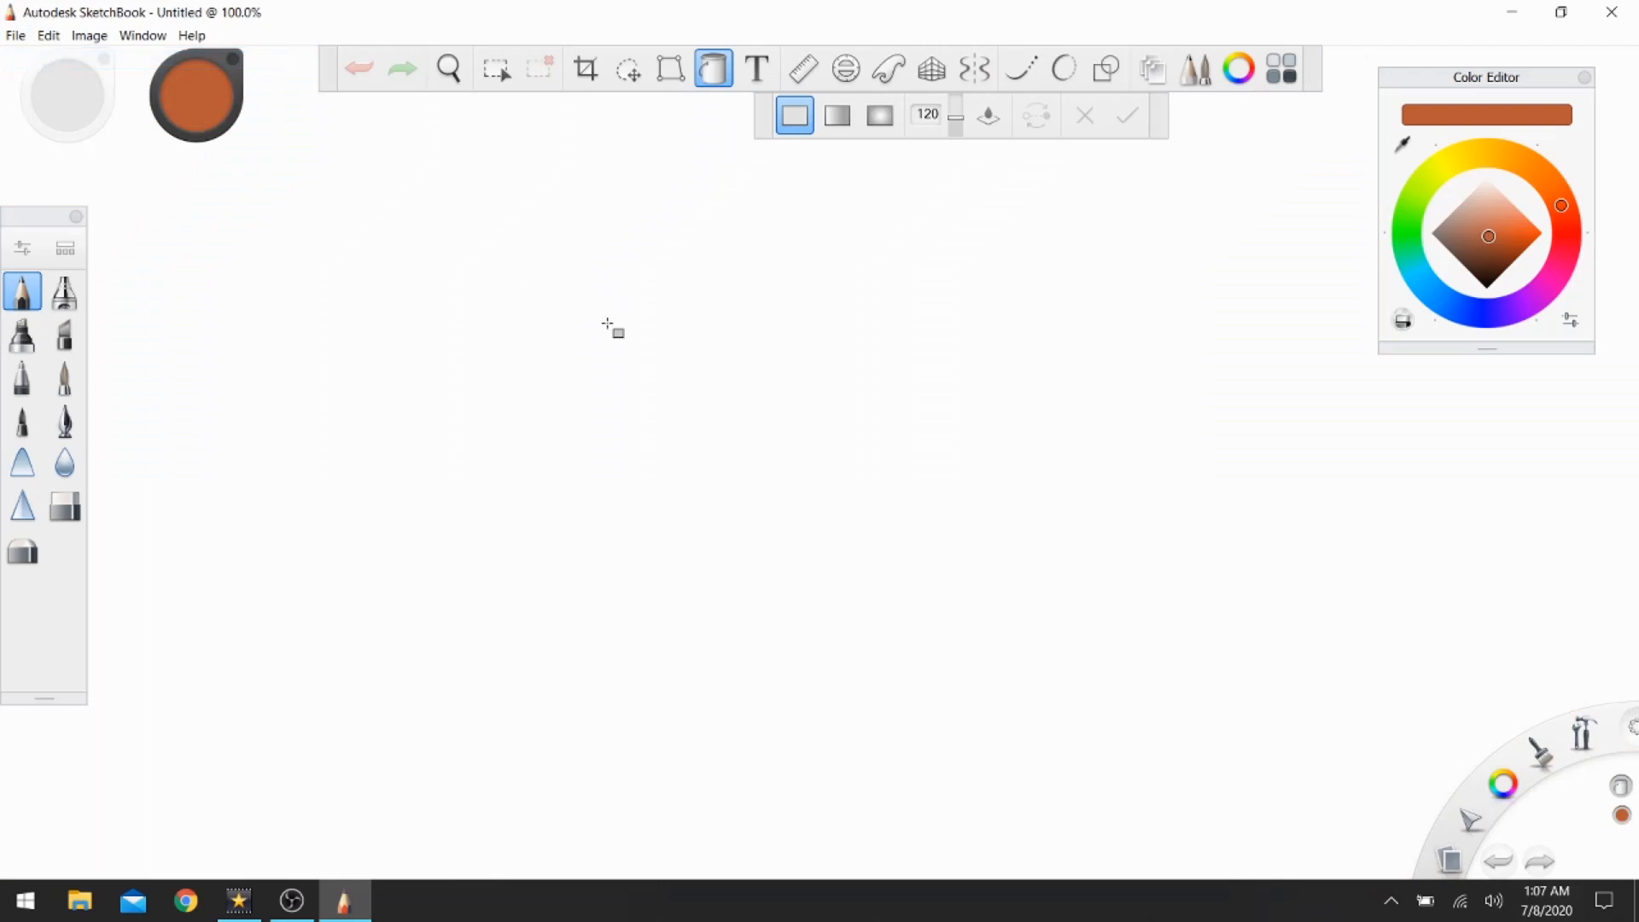